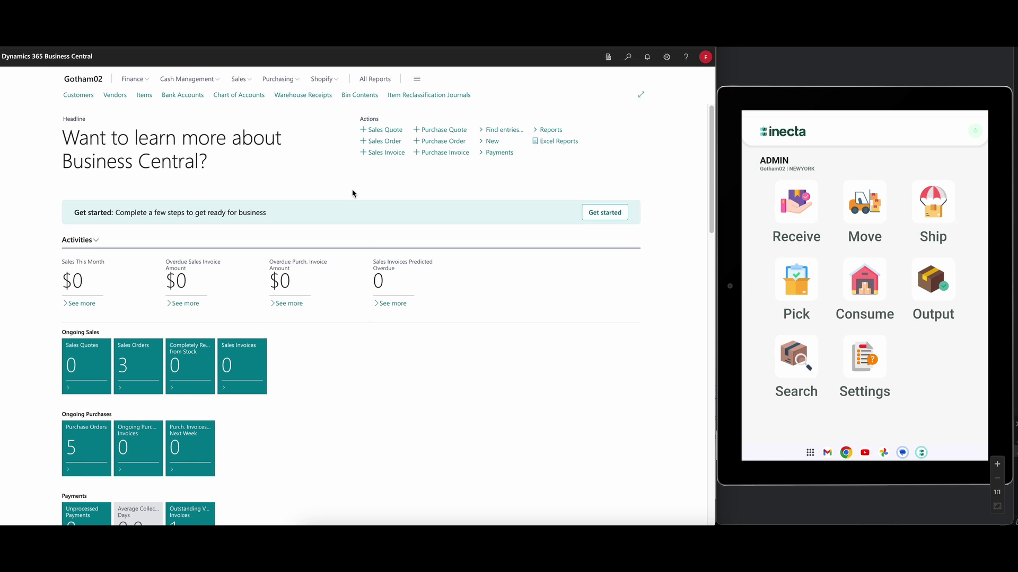
Check in Bin Contents that item 1105 is the stock sitting in bin REC
click(364, 96)
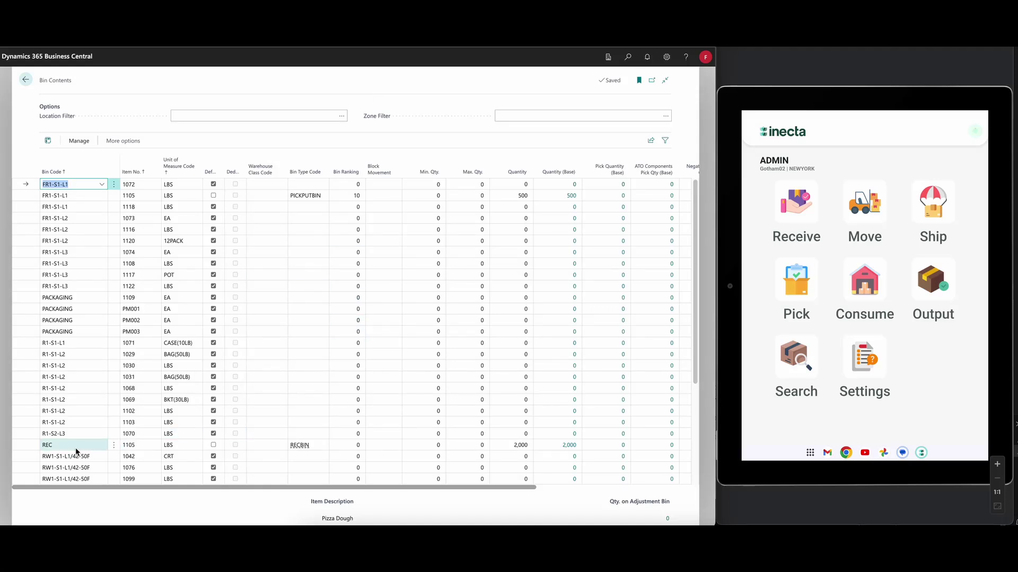
click(145, 448)
click(157, 447)
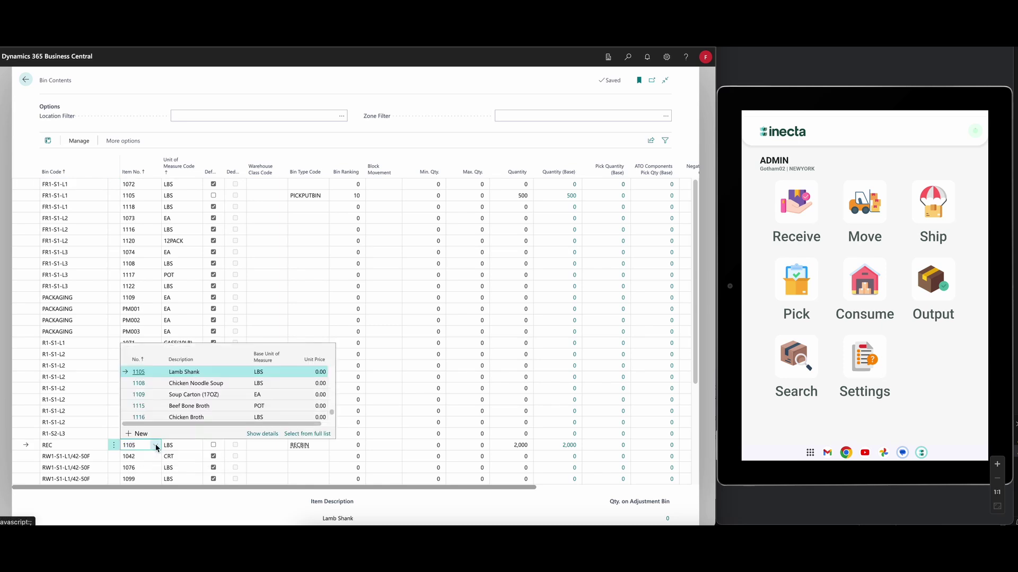
click(156, 446)
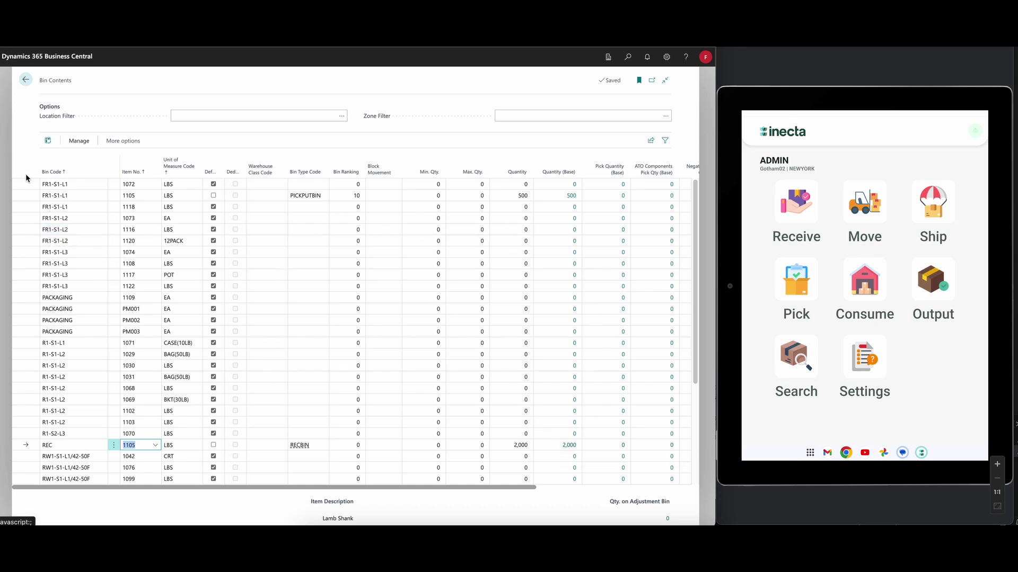
key(Escape)
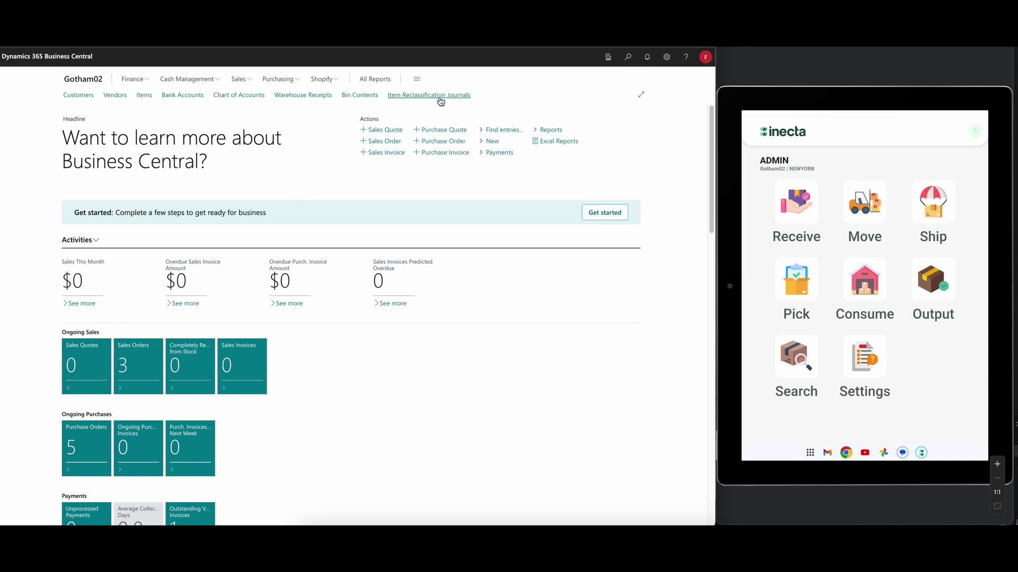
Start a reclassification journal line for item 1105 at location NEWYORK from bin REC
click(428, 99)
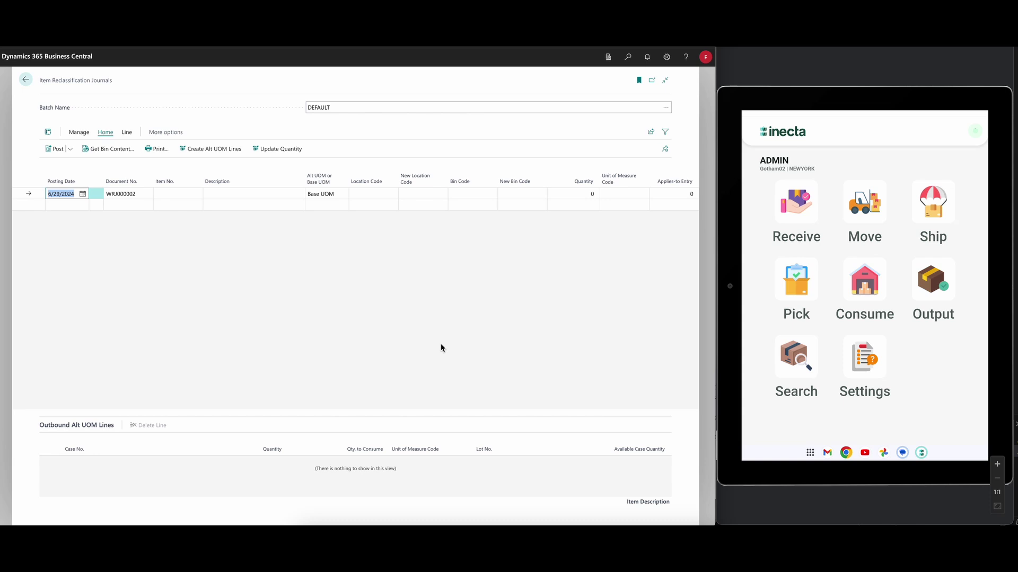
click(175, 194)
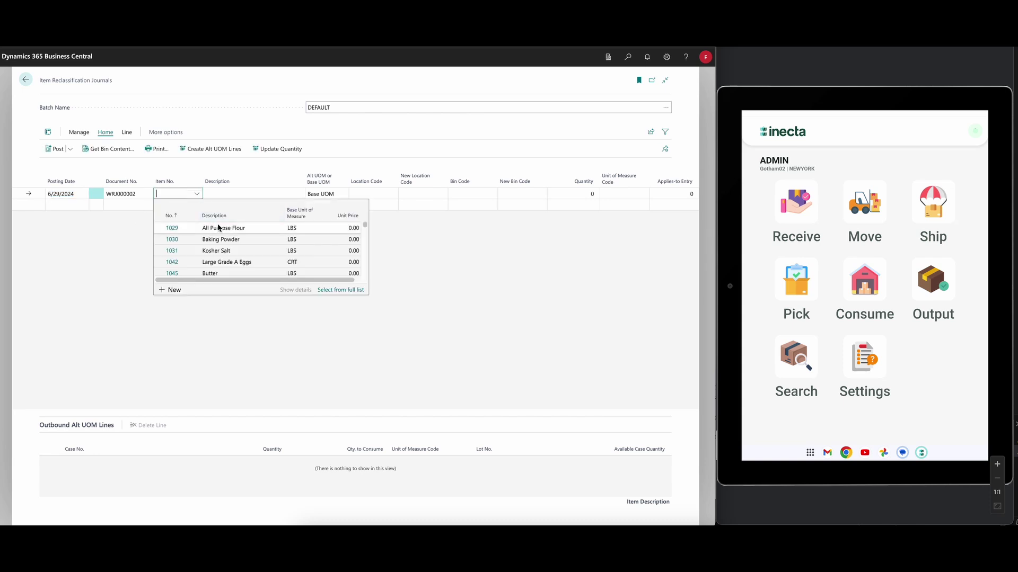
text(1)
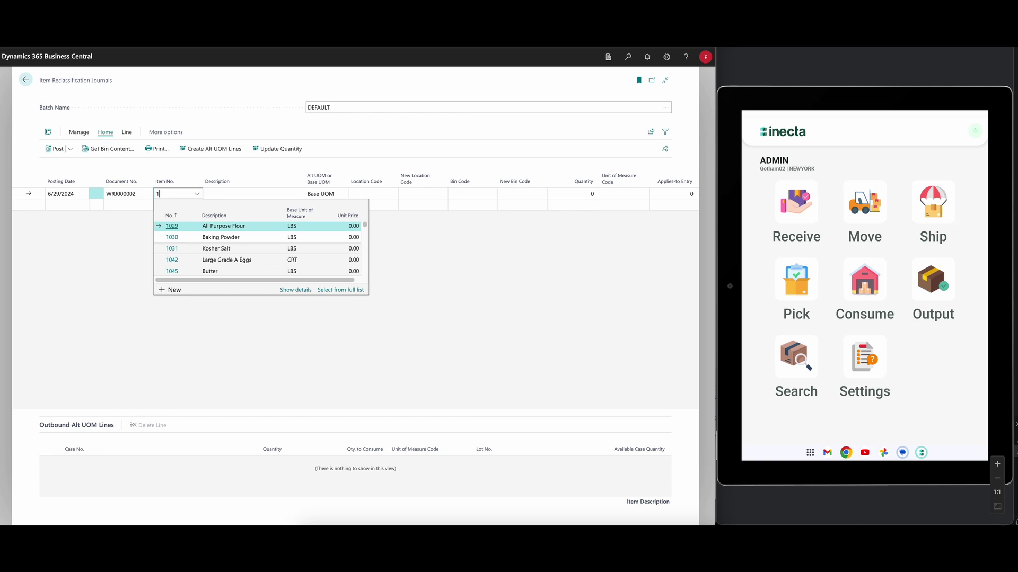
key(Tab)
key(Tab)
key(Tab)
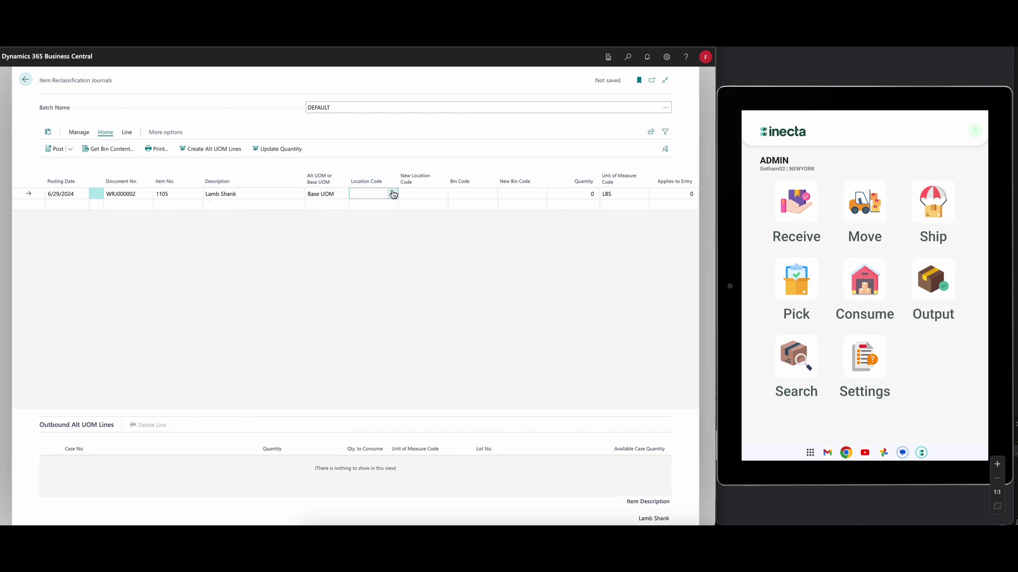
click(391, 194)
scroll(405, 258, down, 2)
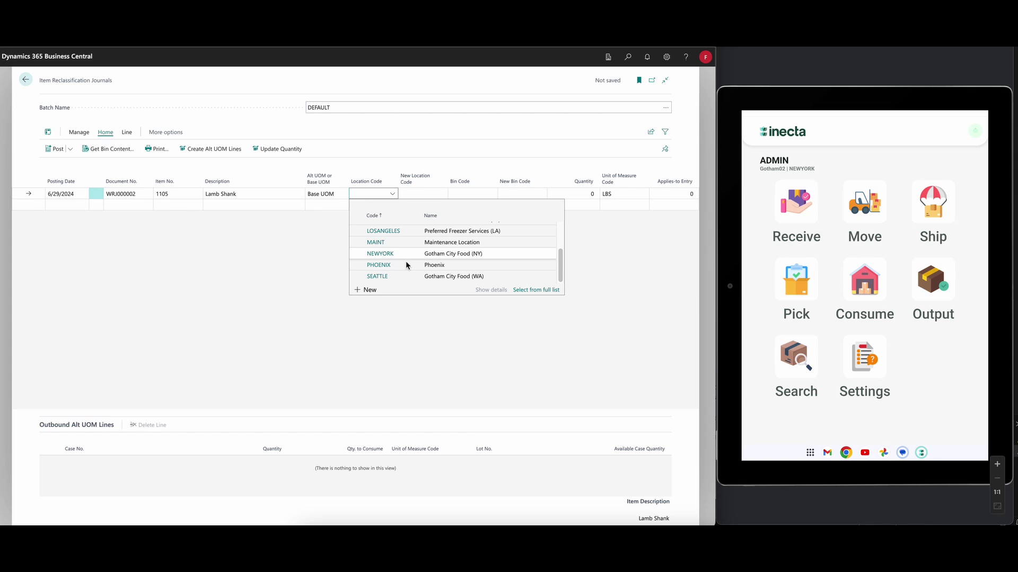
click(403, 257)
key(Tab)
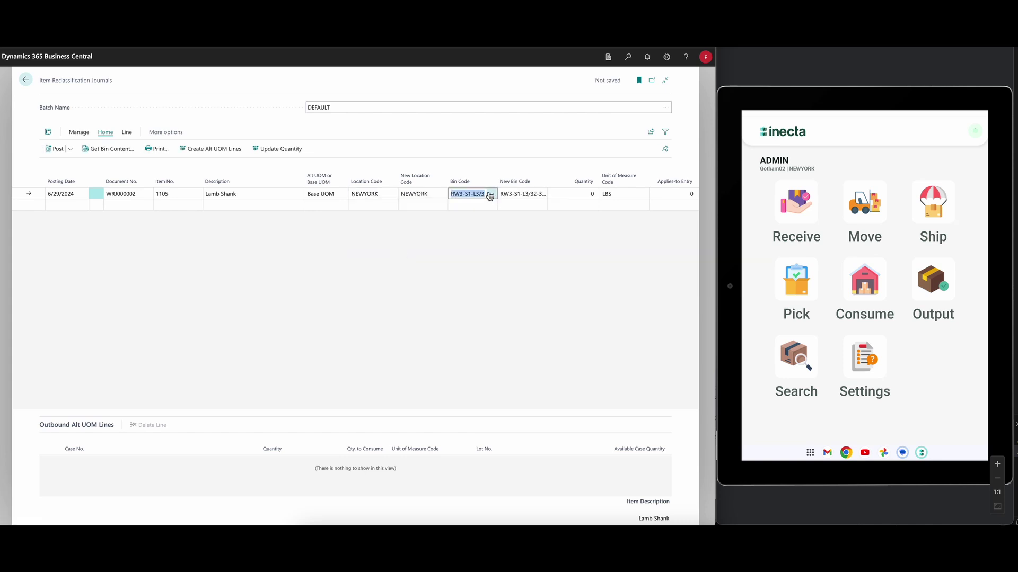
text(rec)
key(Tab)
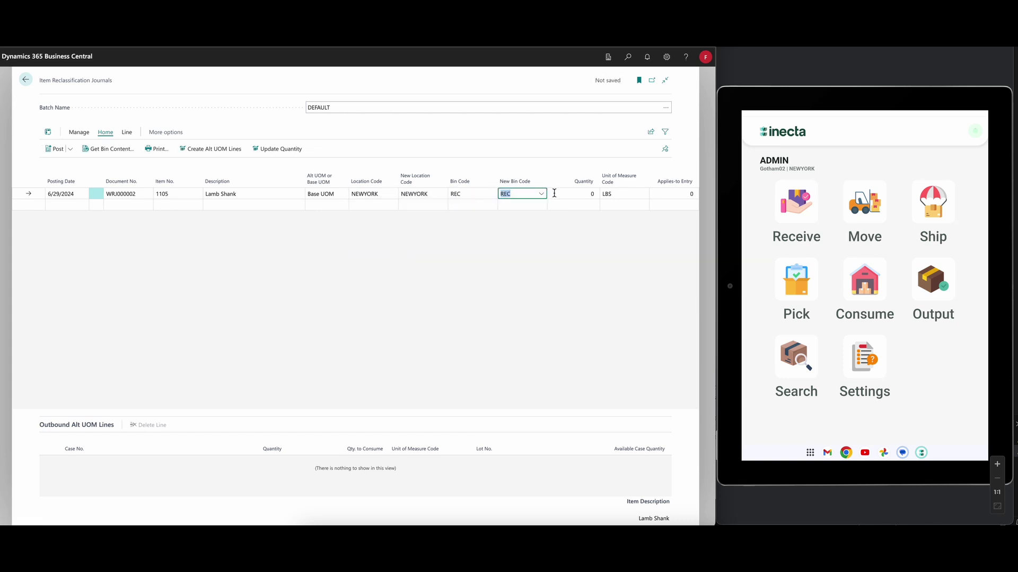
Set the line's new bin code to FR1-S1-L3 and its quantity to 1000
click(541, 194)
scroll(562, 263, down, 5)
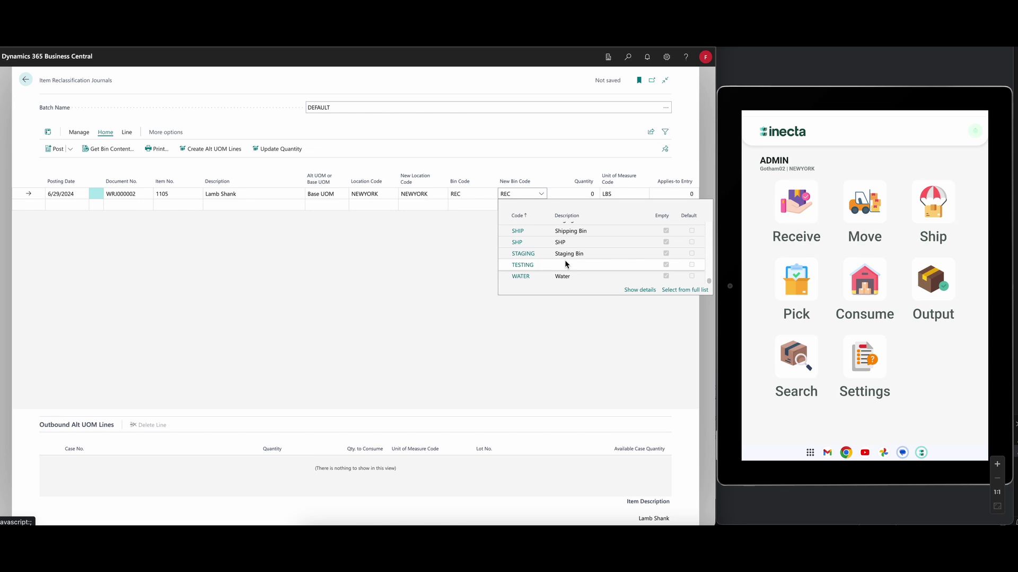
scroll(593, 255, up, 5)
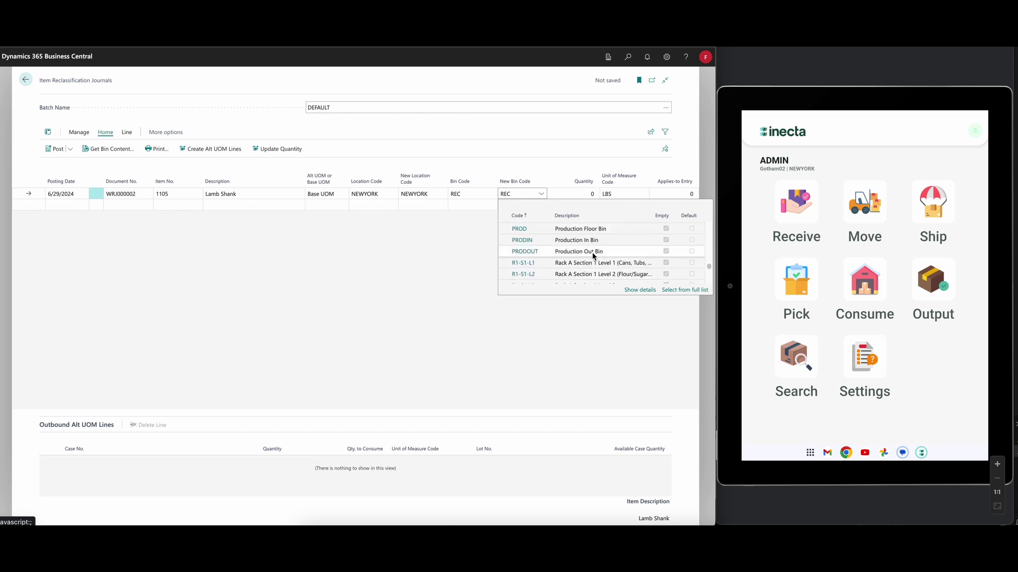
scroll(593, 256, up, 3)
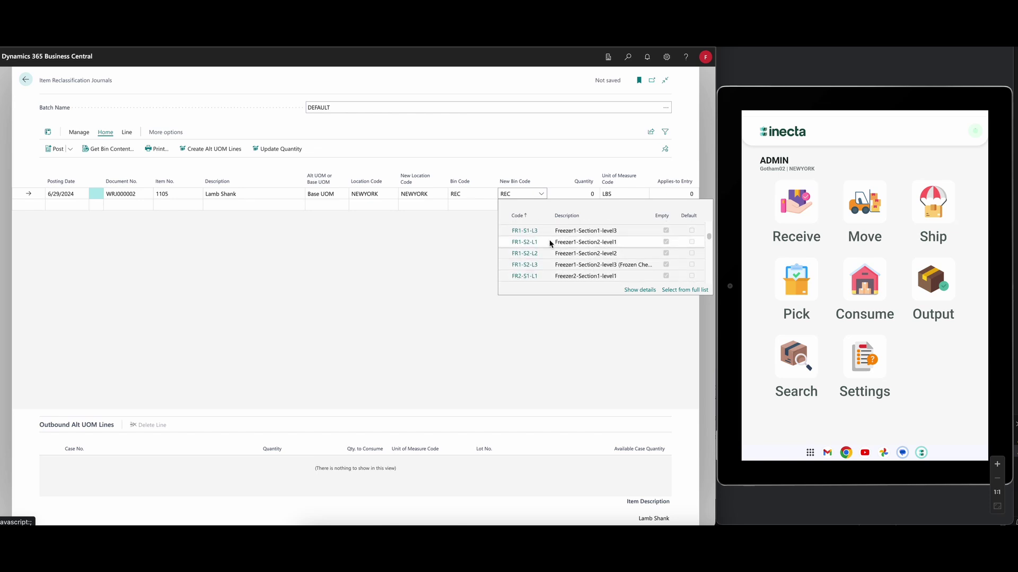
click(525, 231)
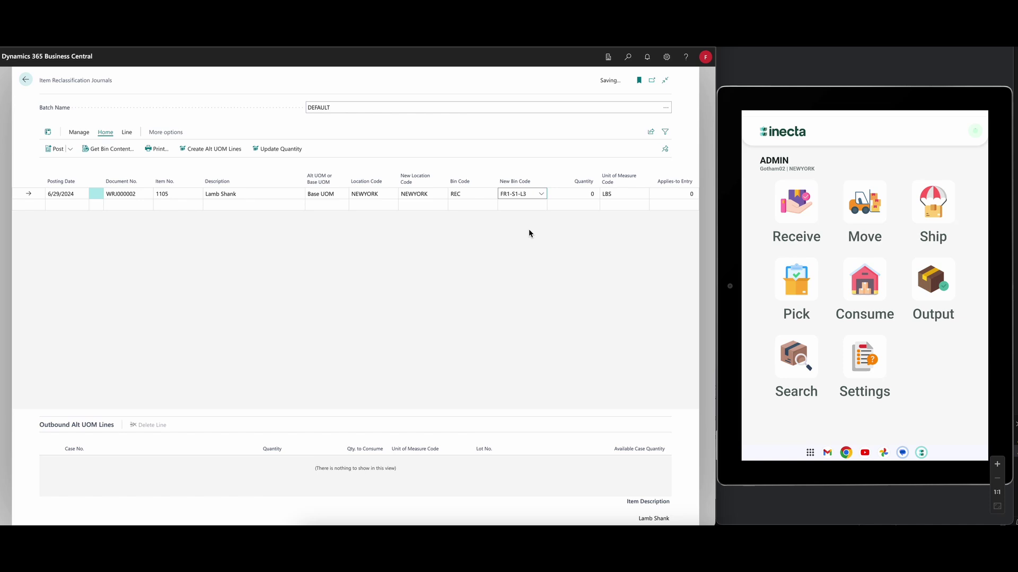
click(565, 195)
key(Tab)
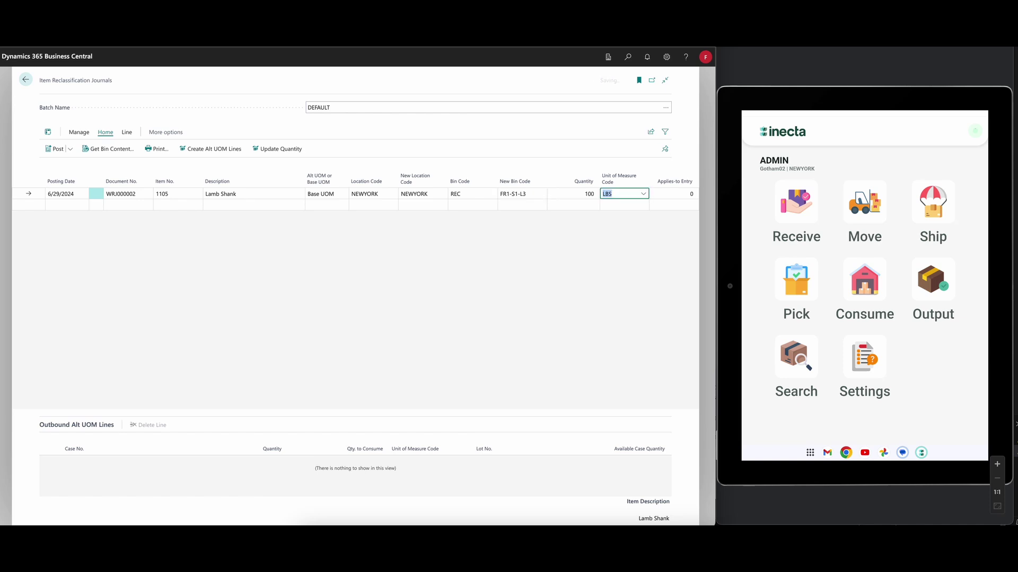
click(565, 194)
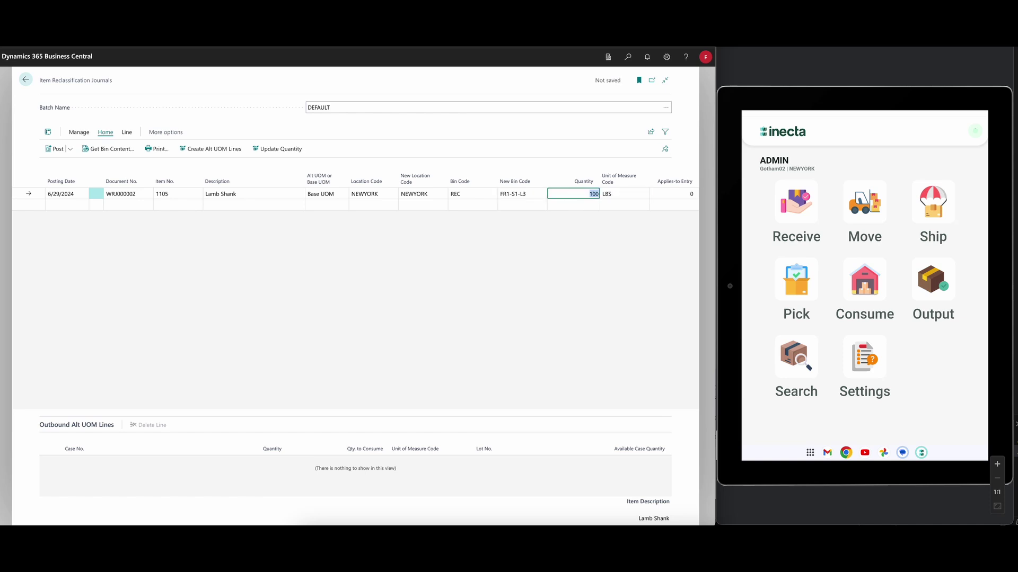
text(1000)
key(Tab)
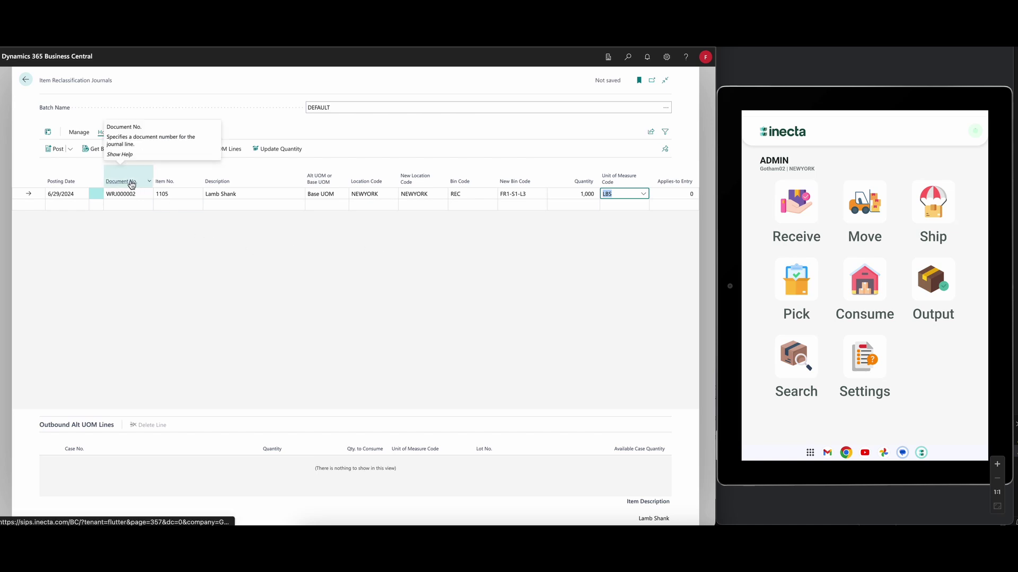
Assign lot LOT00011 to the Lamb Shank line in Item Tracking Lines
click(127, 132)
click(74, 148)
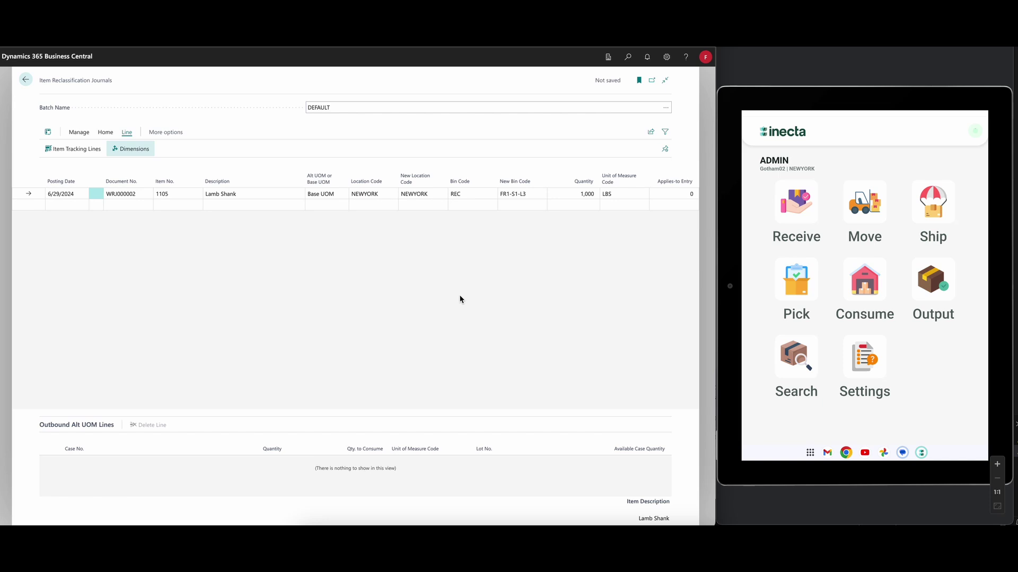
click(197, 246)
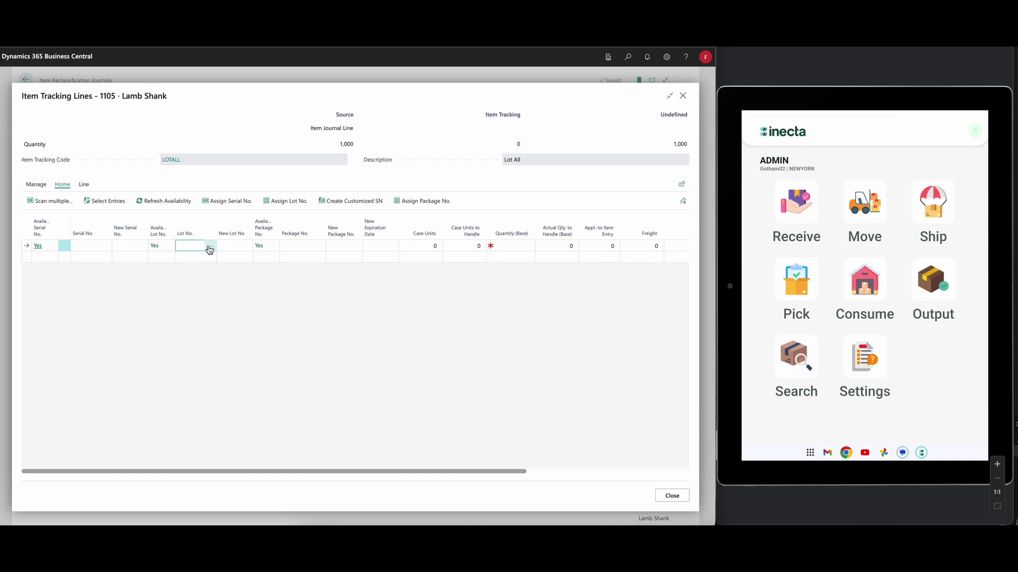
click(210, 247)
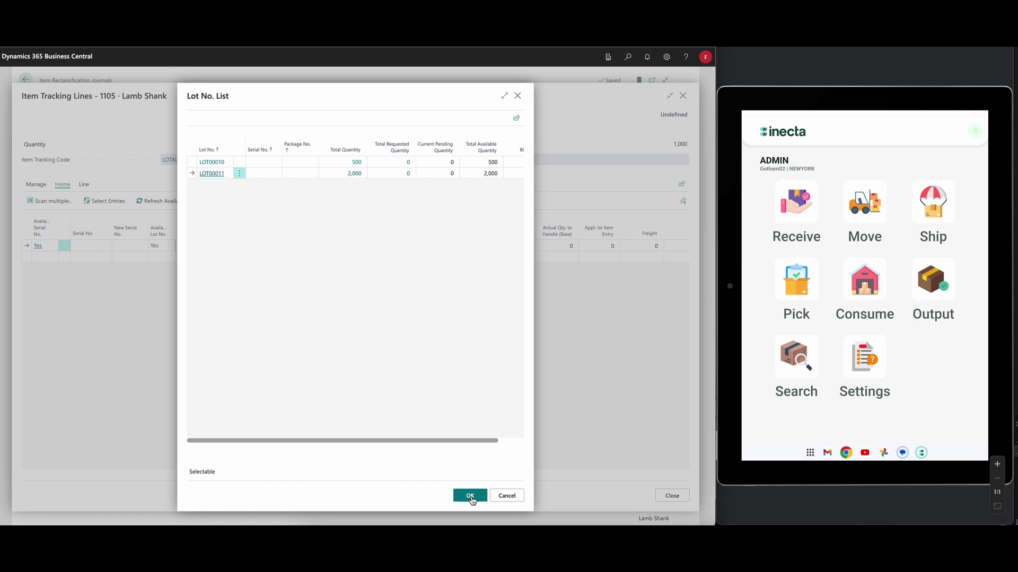
click(471, 496)
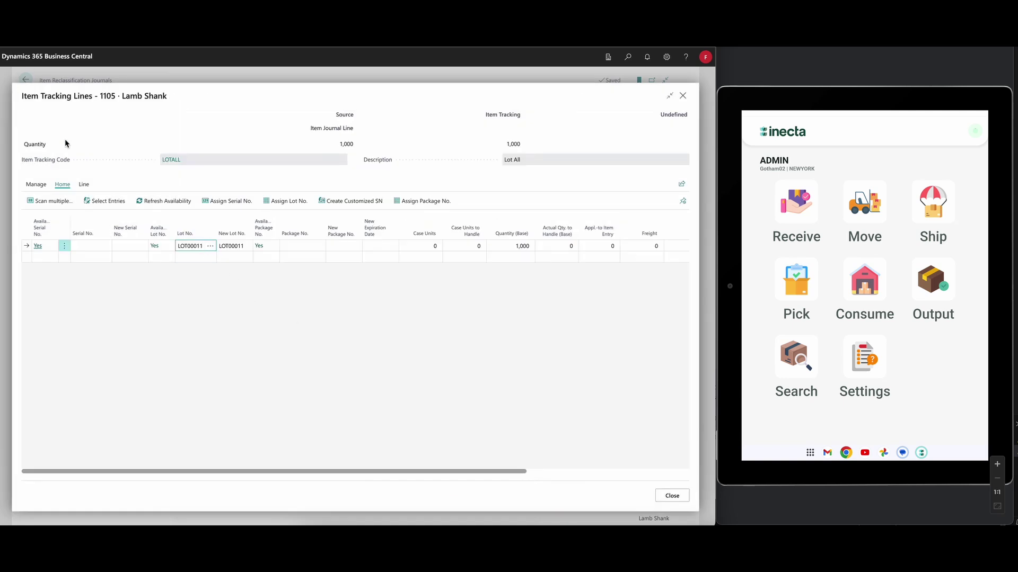
click(683, 96)
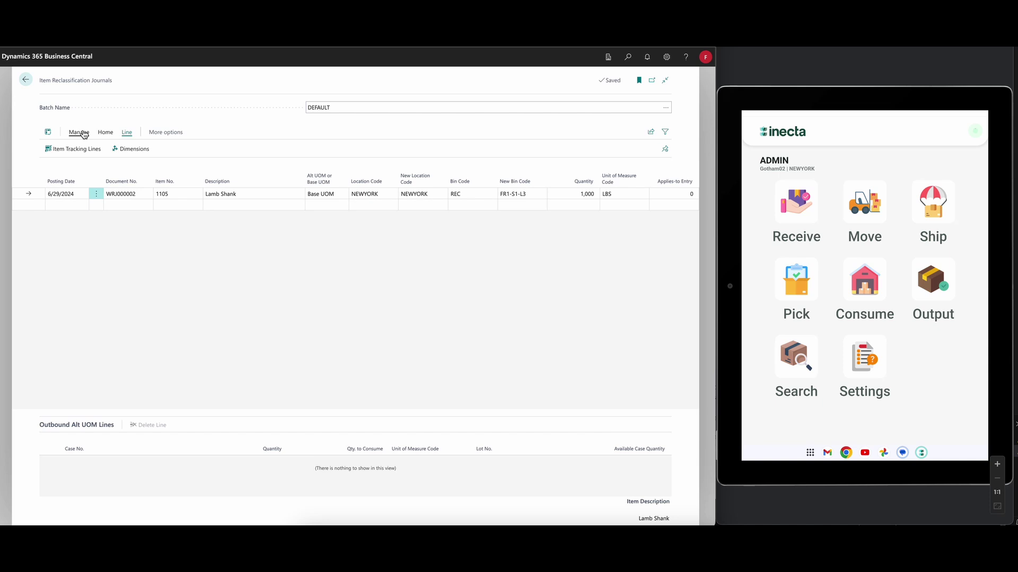
Post the reclassification journal, confirm the posting and return to the home page
click(104, 133)
click(61, 149)
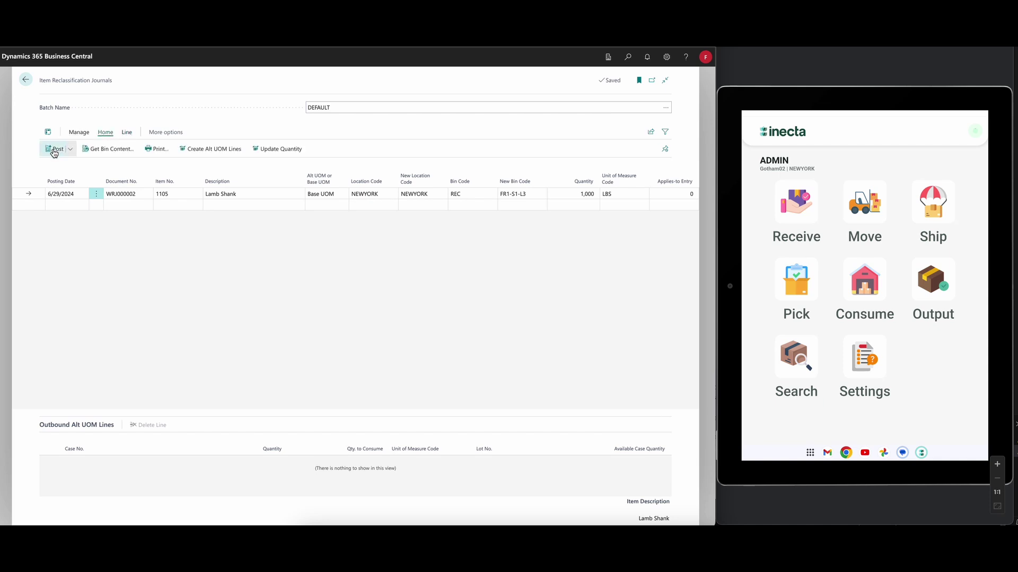
click(391, 316)
click(425, 318)
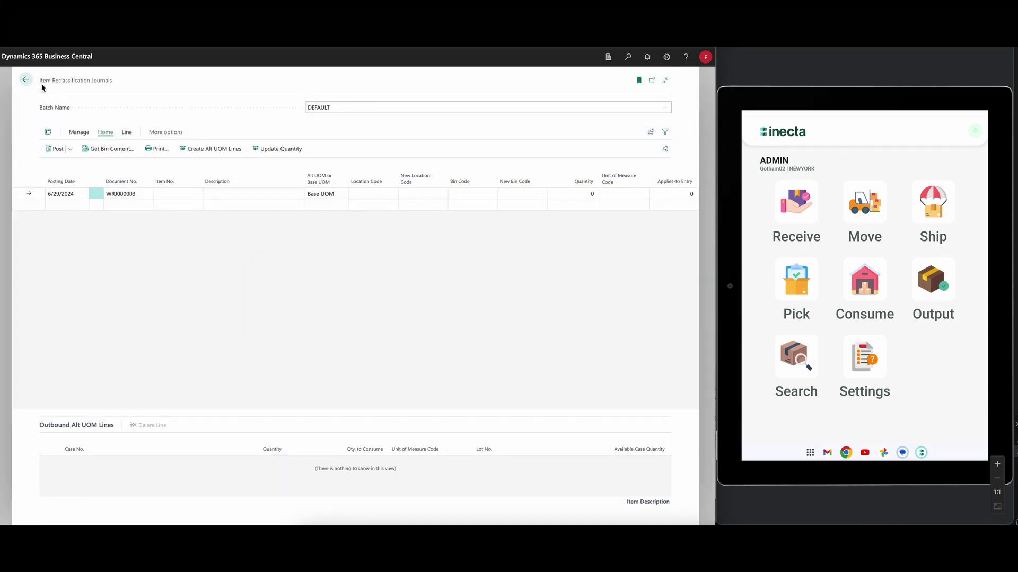
click(26, 81)
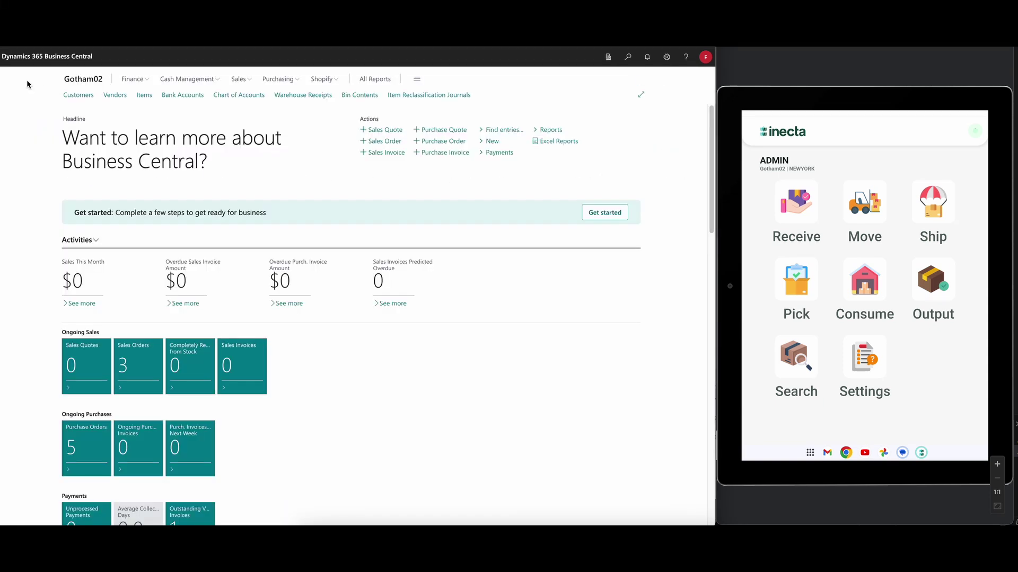
click(365, 95)
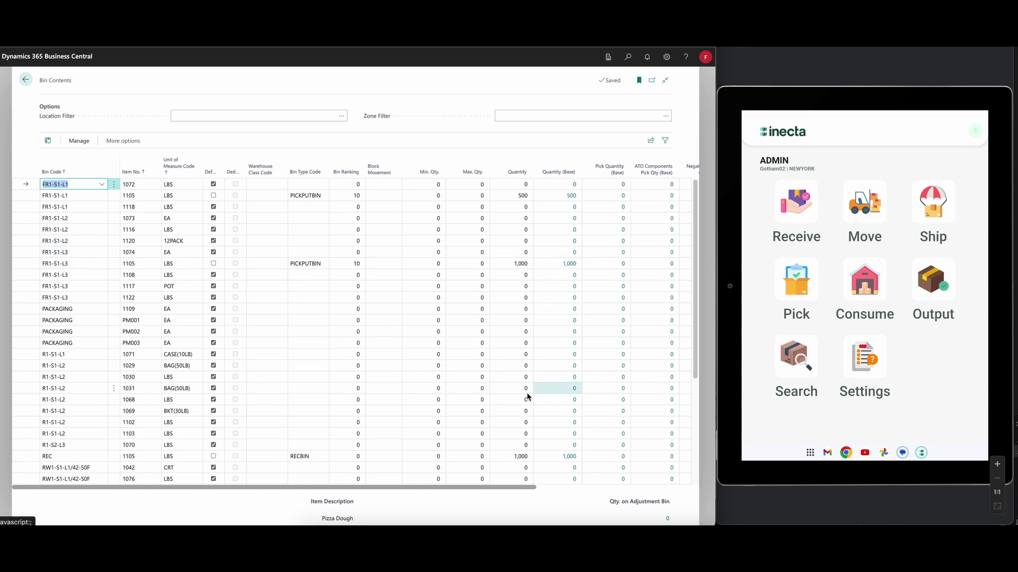
click(23, 81)
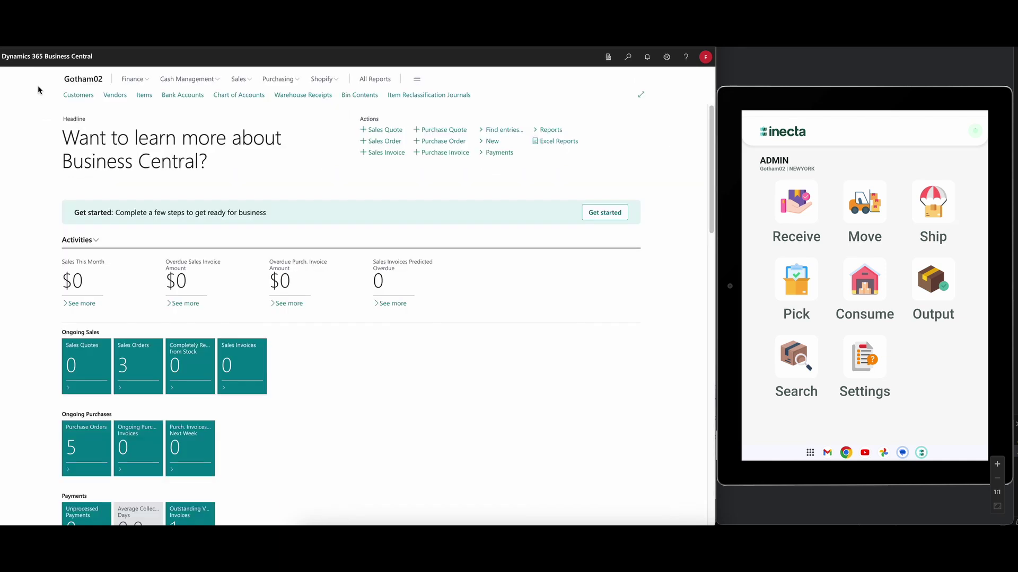
Search inecta inventory for 'lam', pick 1105 Lamb Shank and scroll to the REC lot
click(801, 356)
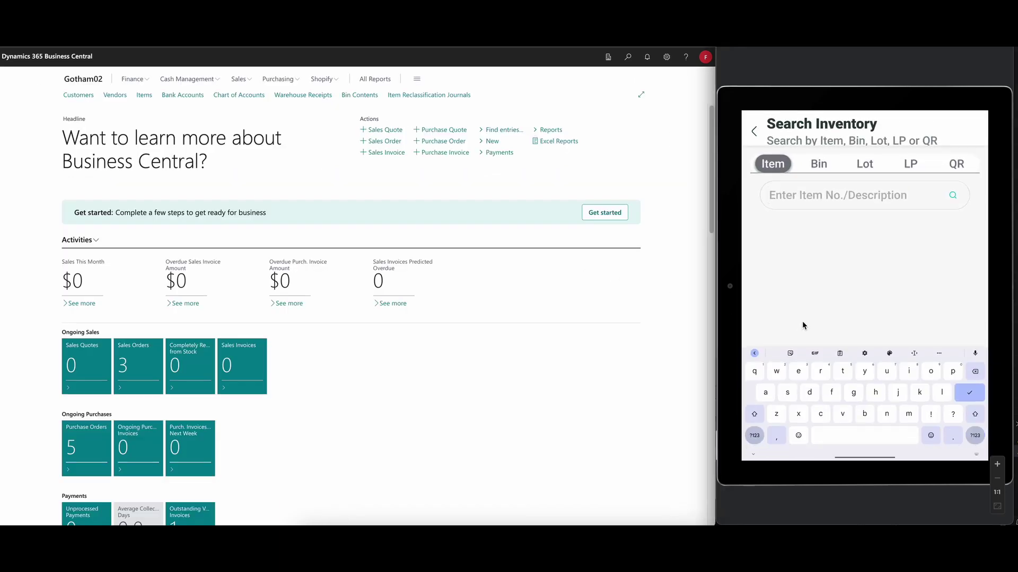
text(lam)
click(809, 215)
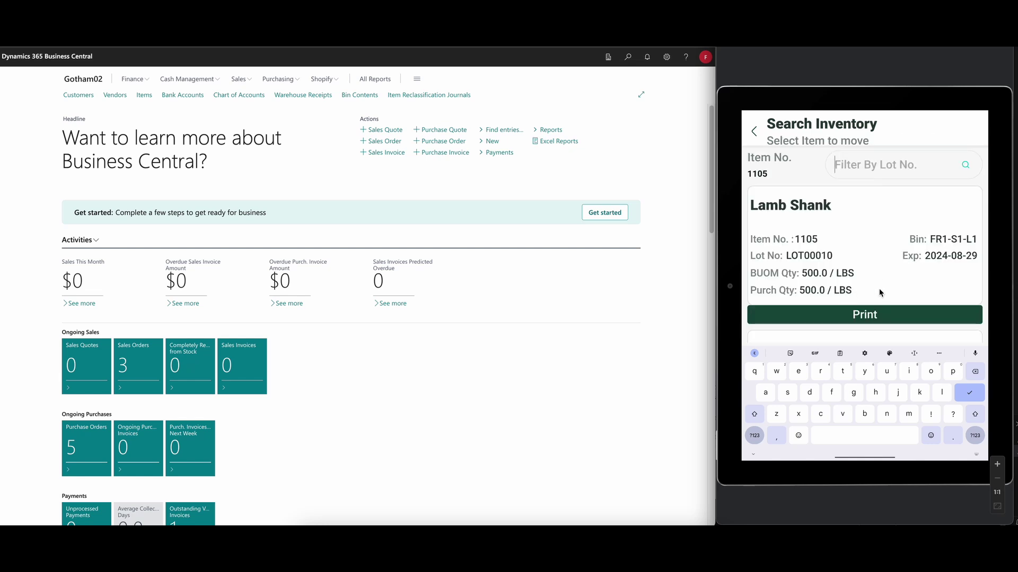
scroll(876, 293, down, 3)
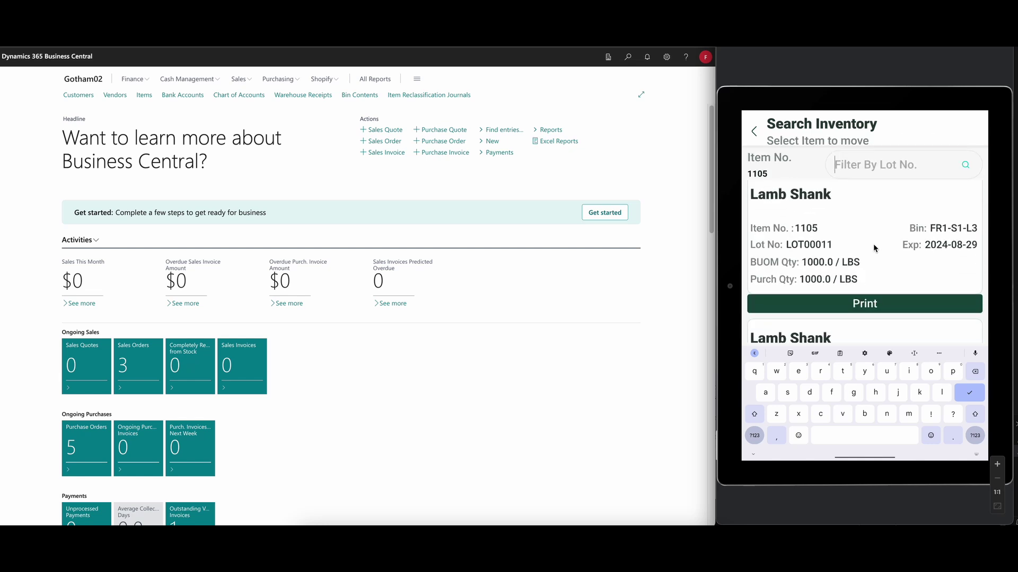
scroll(872, 282, down, 2)
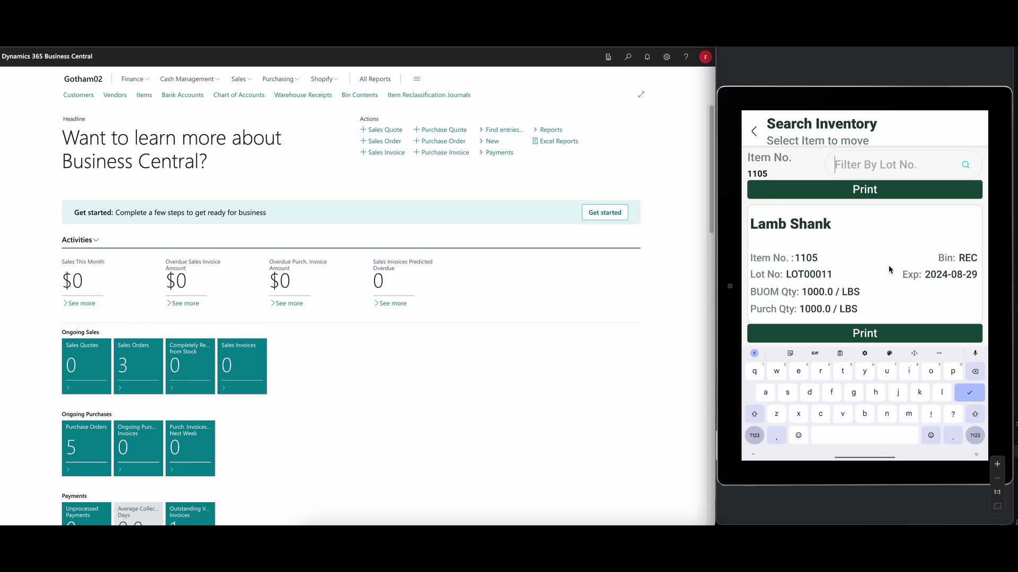
Open Bin Movement for the REC Lamb Shank lot and enter FR1-S2-L1 as the To Bin
click(841, 262)
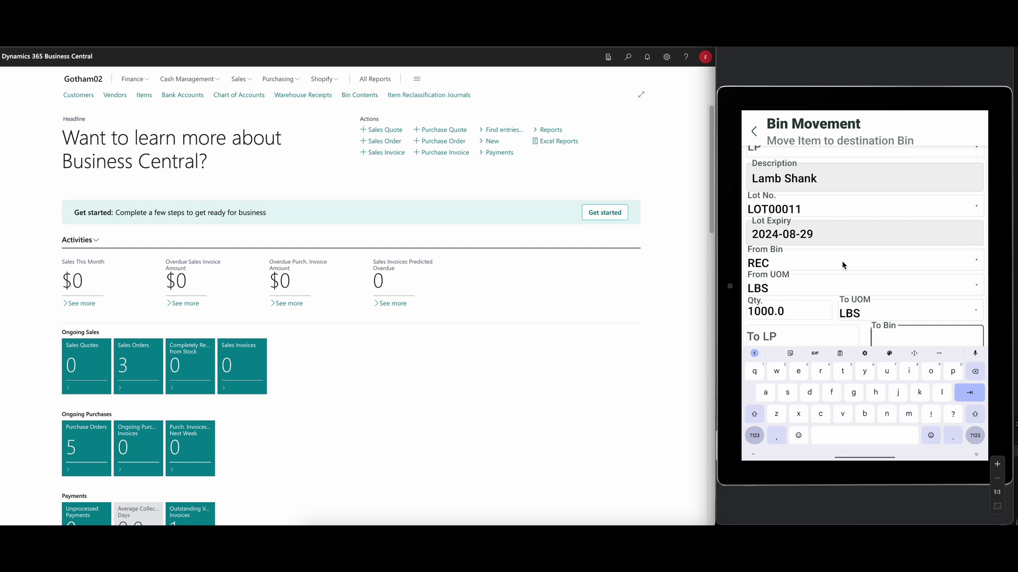
key(Escape)
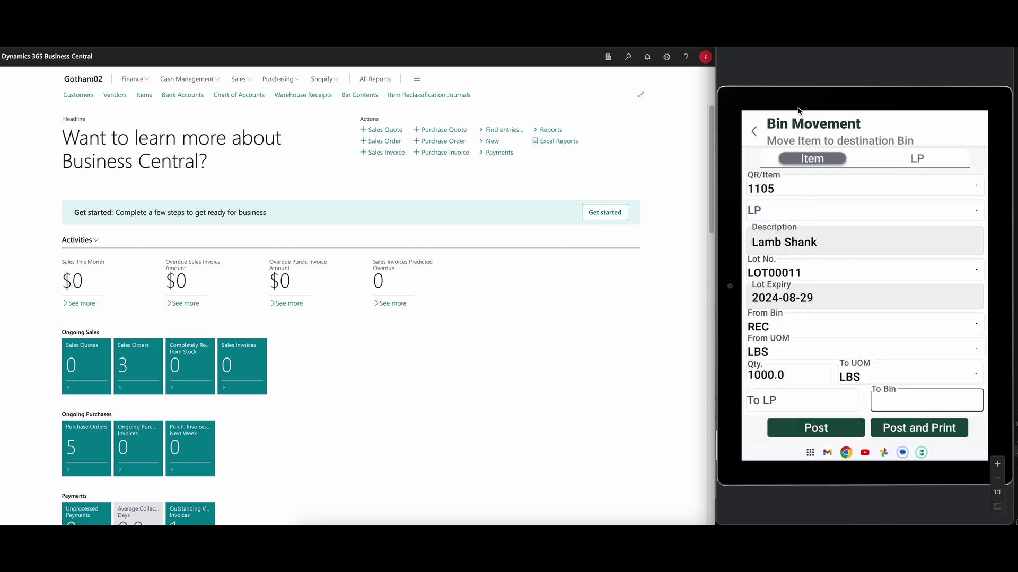
click(905, 399)
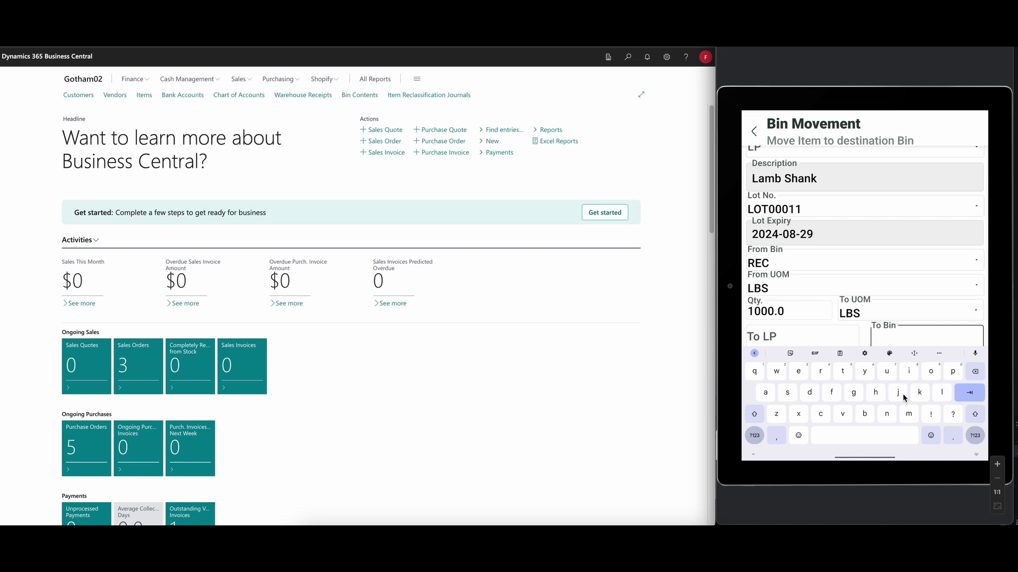
text(FR1-)
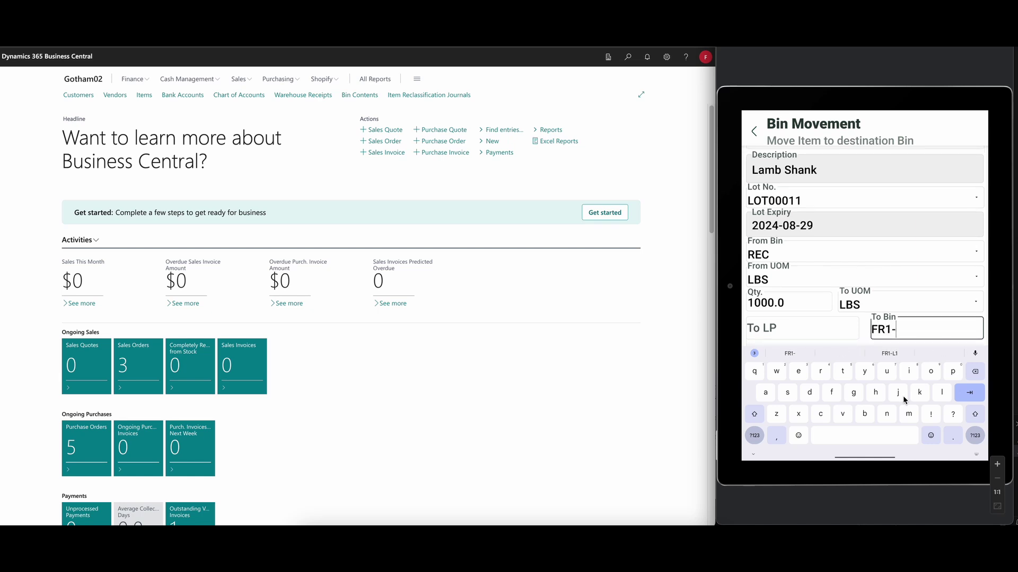
text(S2-L1)
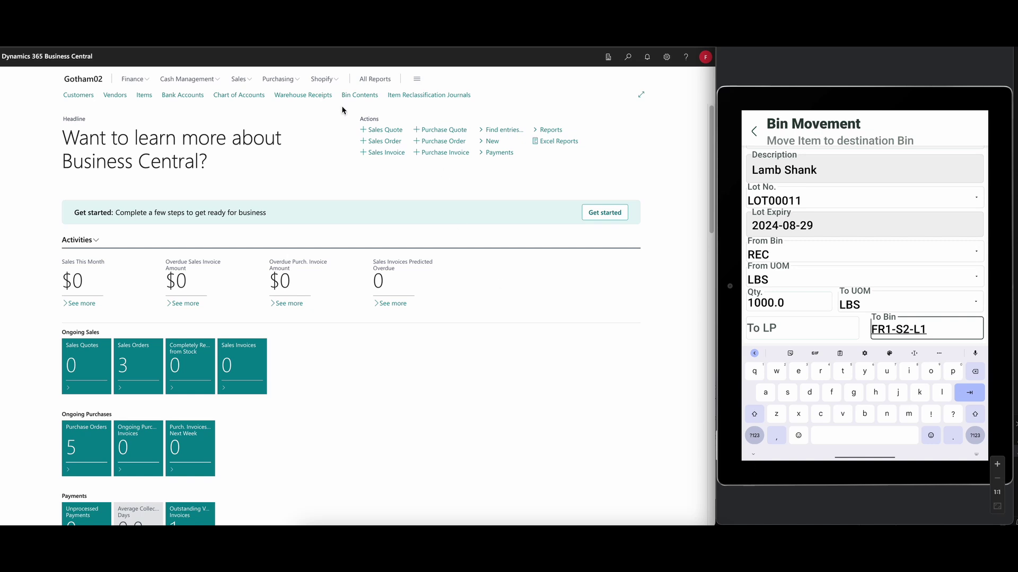
Open Bin Contents in Business Central, then post the inecta move with To Bin changed to FR1-S1-L2
click(366, 94)
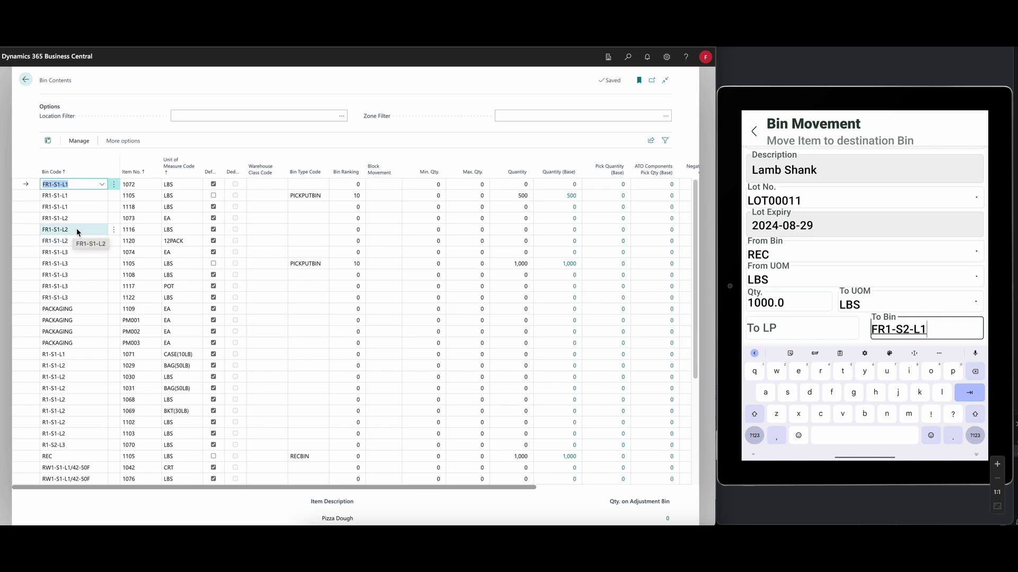
click(944, 330)
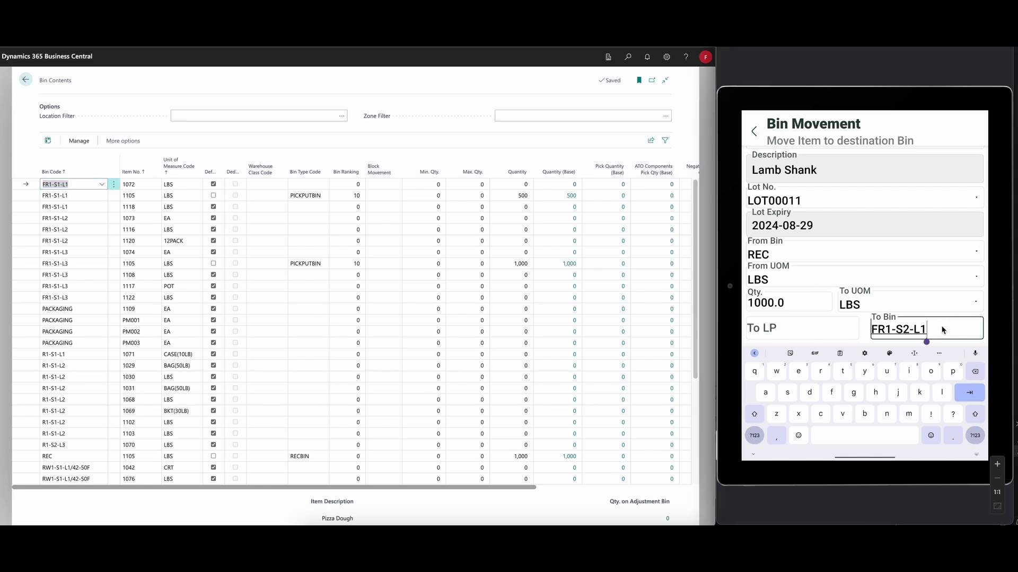
key(BackSpace)
key(BackSpace)
key(BackSpace)
key(BackSpace)
text(1-L2)
click(752, 455)
click(822, 425)
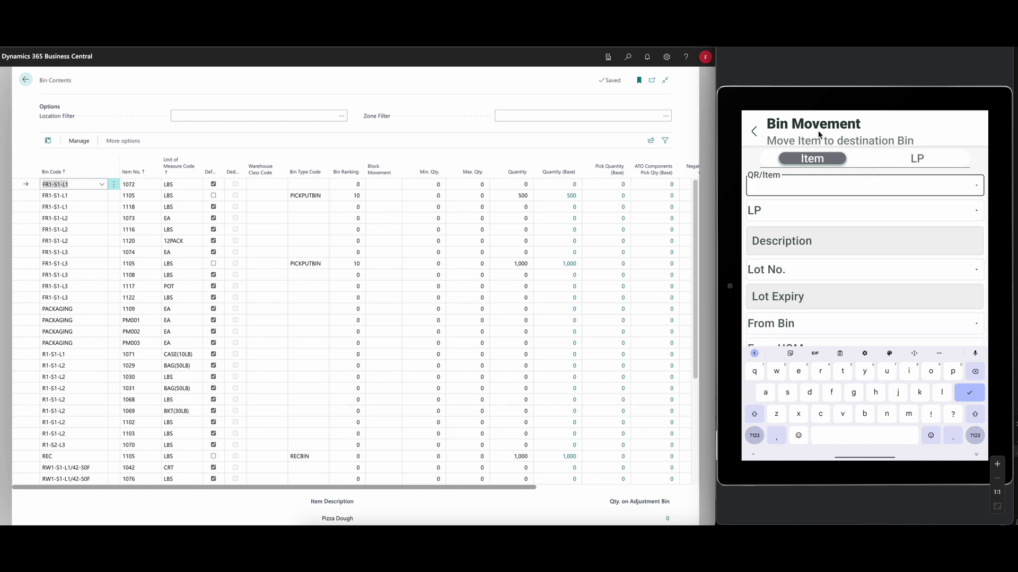
Reload Bin Contents and verify item 1105 shows 1,000 LBS in FR1-S1-L2 and FR1-S1-L3
click(754, 132)
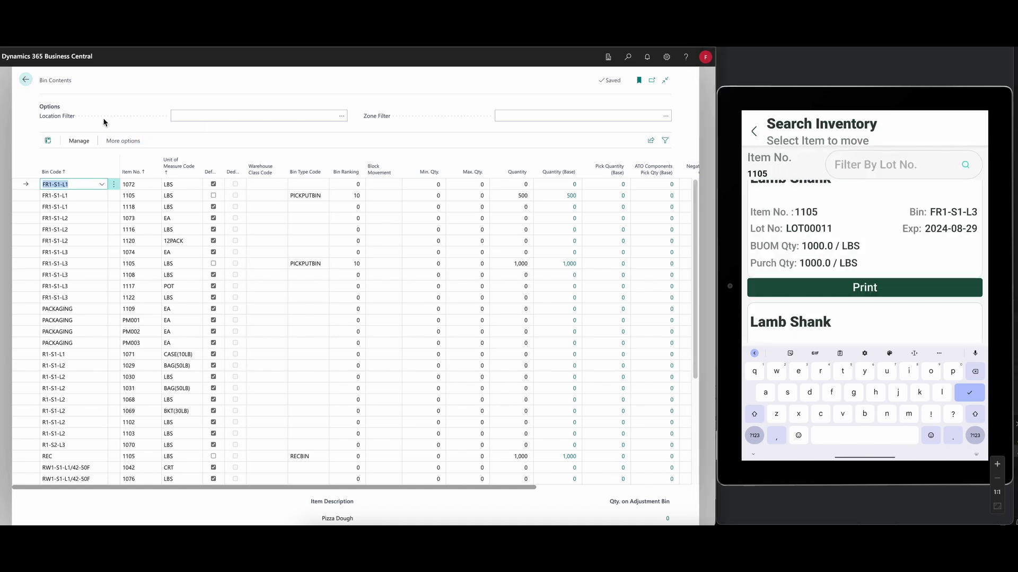
click(25, 80)
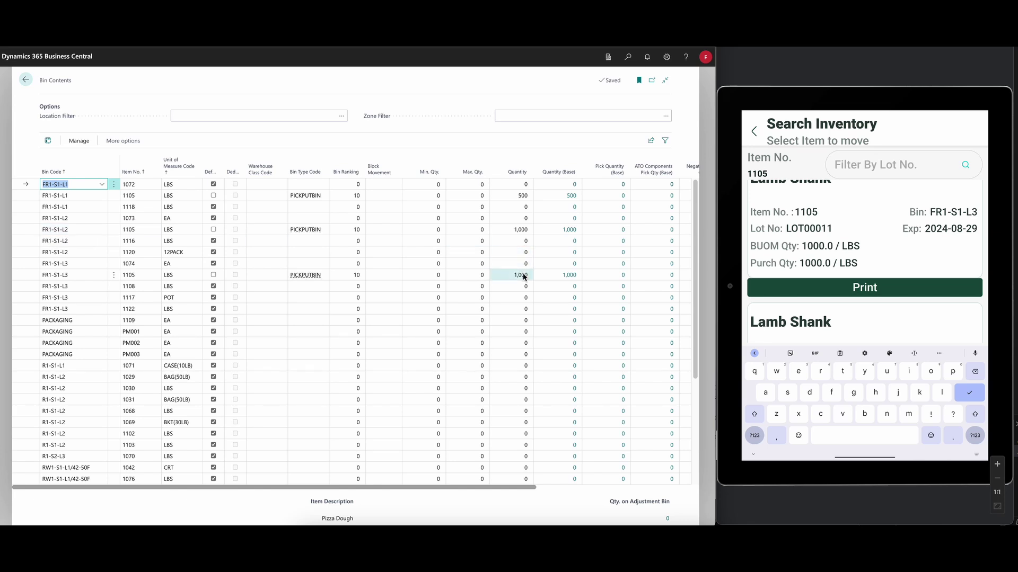
scroll(178, 406, down, 5)
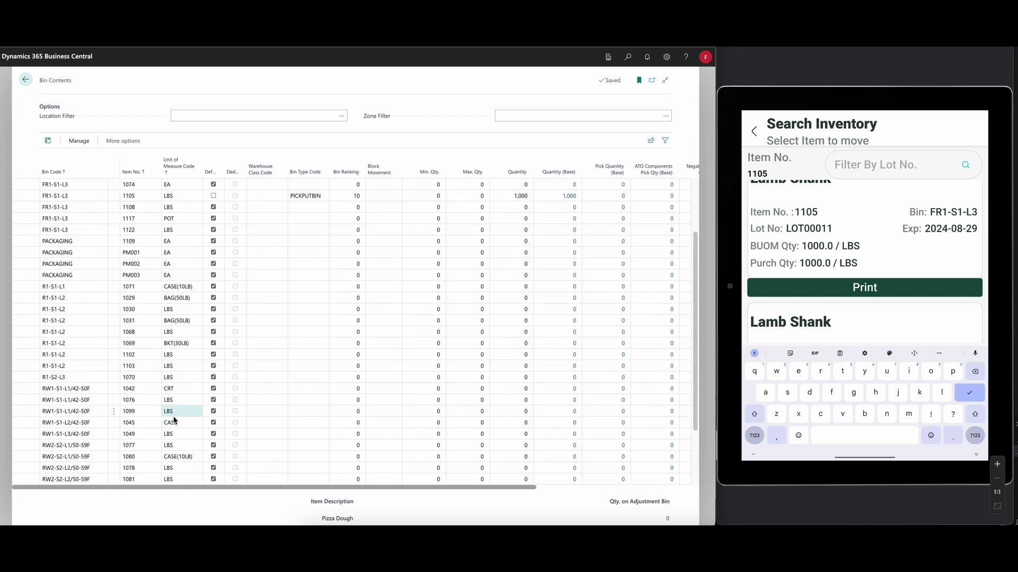
scroll(208, 409, up, 5)
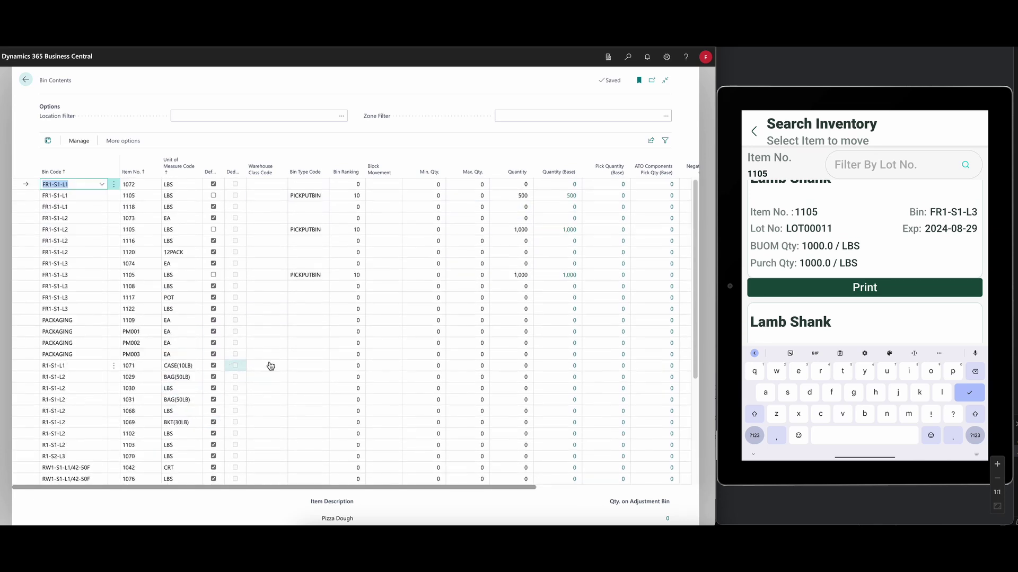
scroll(289, 358, down, 5)
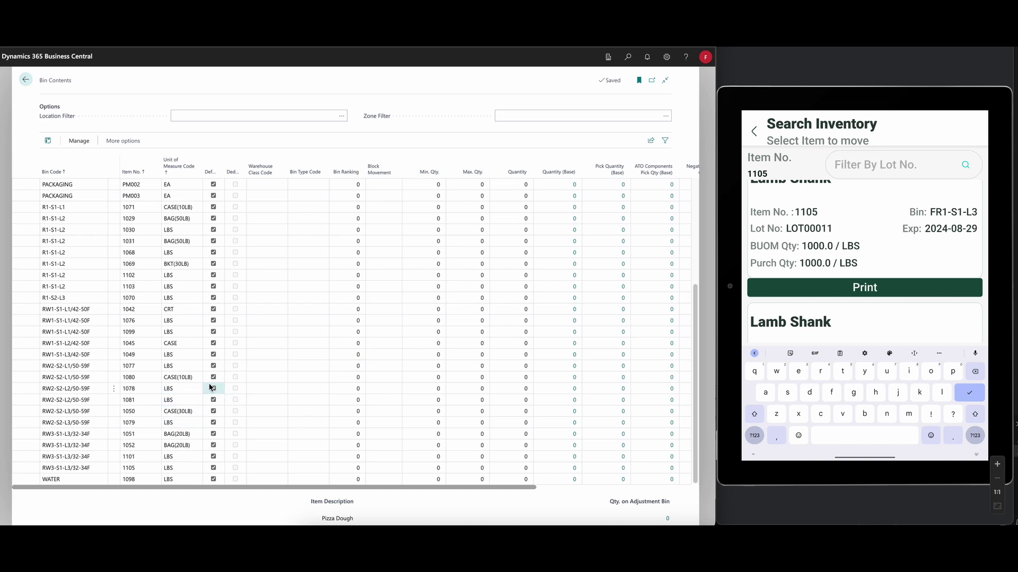
key(ctrl+Home)
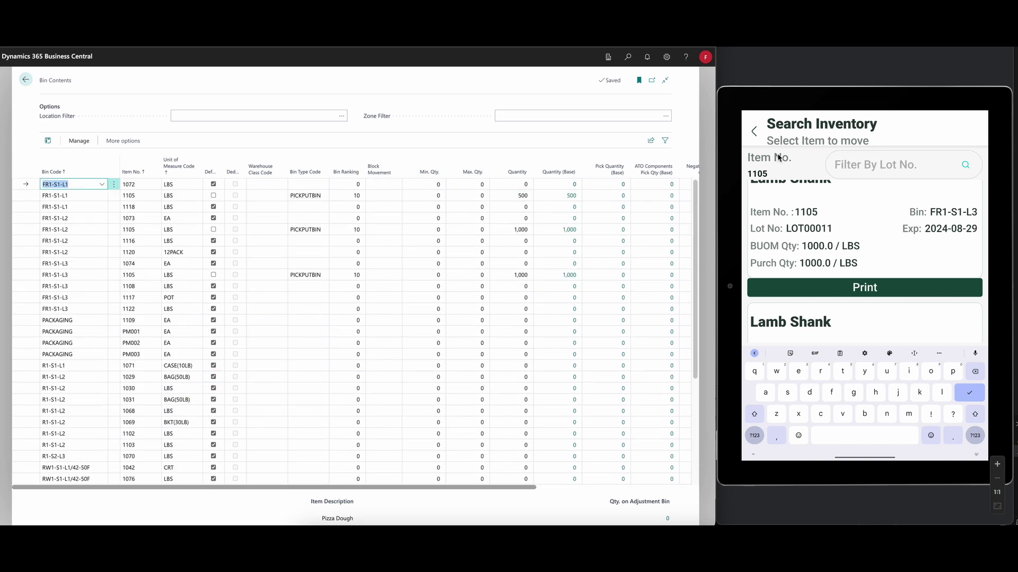
Back out to the inecta home menu and search inventory for 'lamb', choosing 1105 Lamb Shank
click(755, 134)
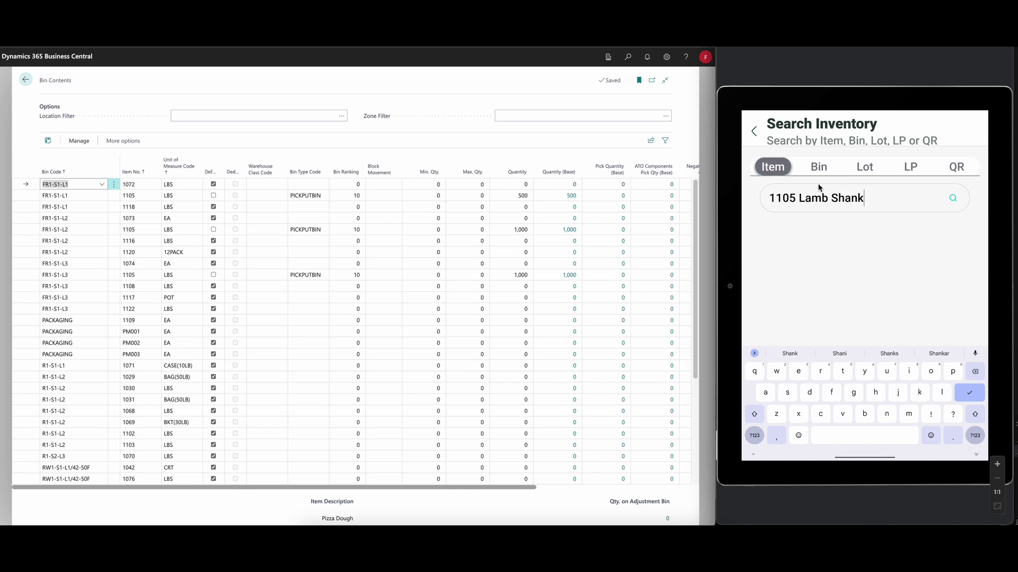
click(755, 133)
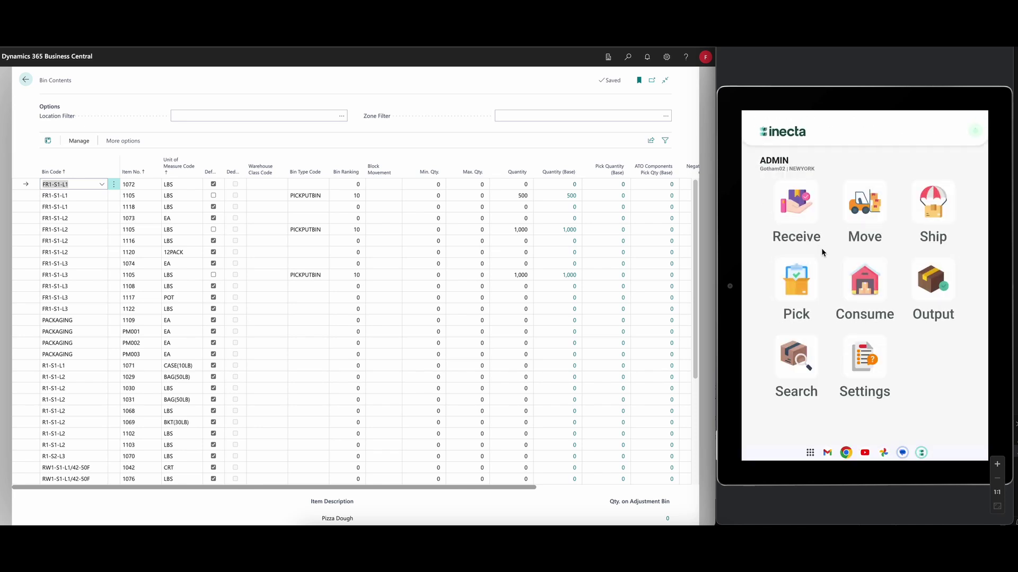
click(796, 360)
text(la)
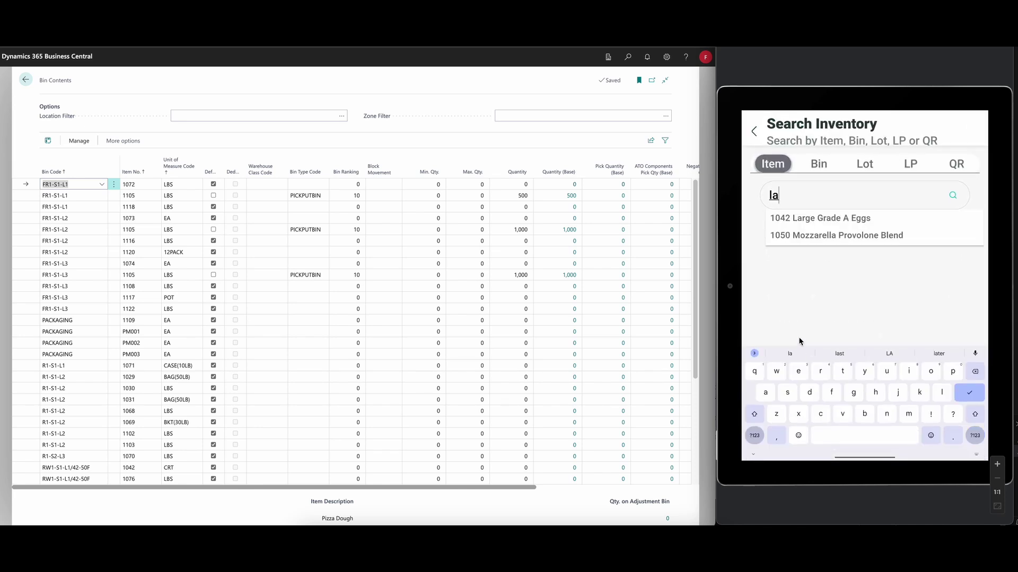
text(mb)
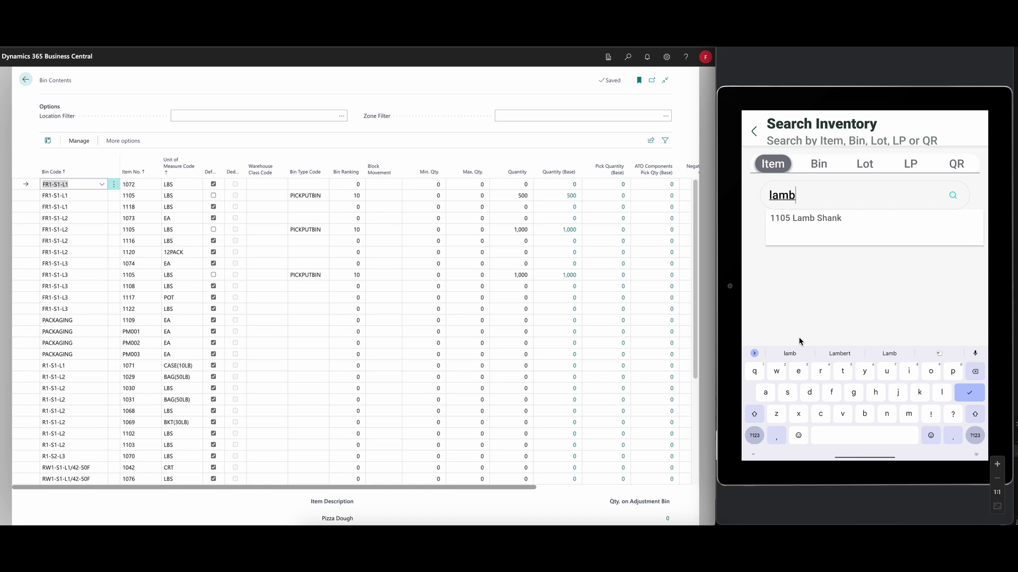
click(802, 213)
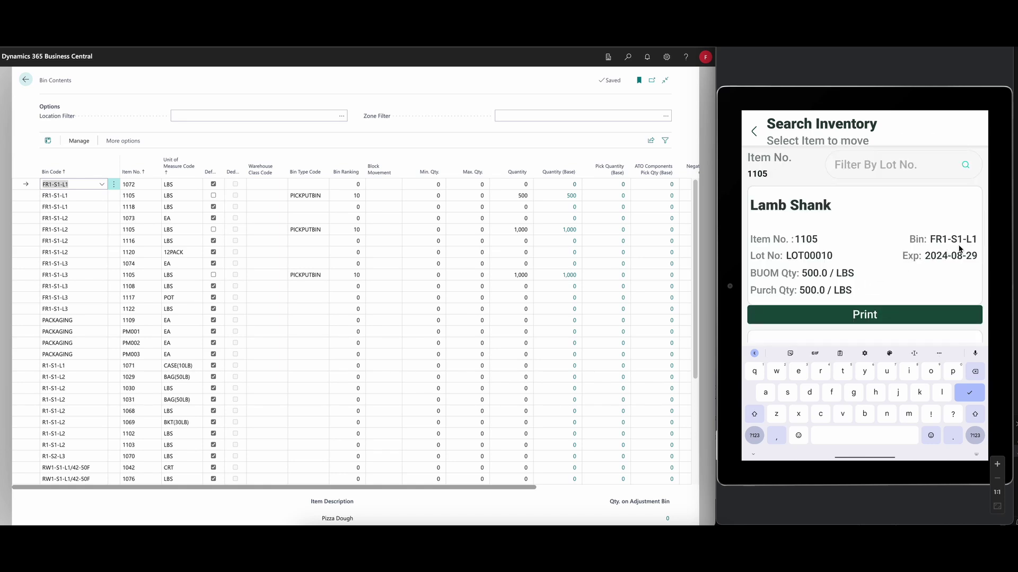
Scroll the results to confirm LOT00011 in FR1-S1-L2 and FR1-S1-L3, then return home
scroll(892, 281, down, 1)
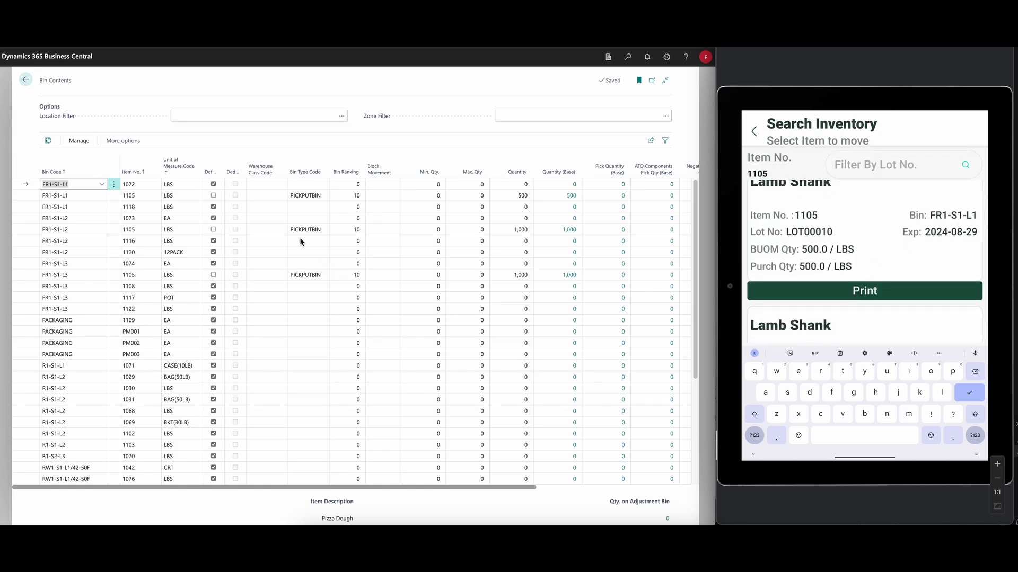
scroll(864, 254, down, 2)
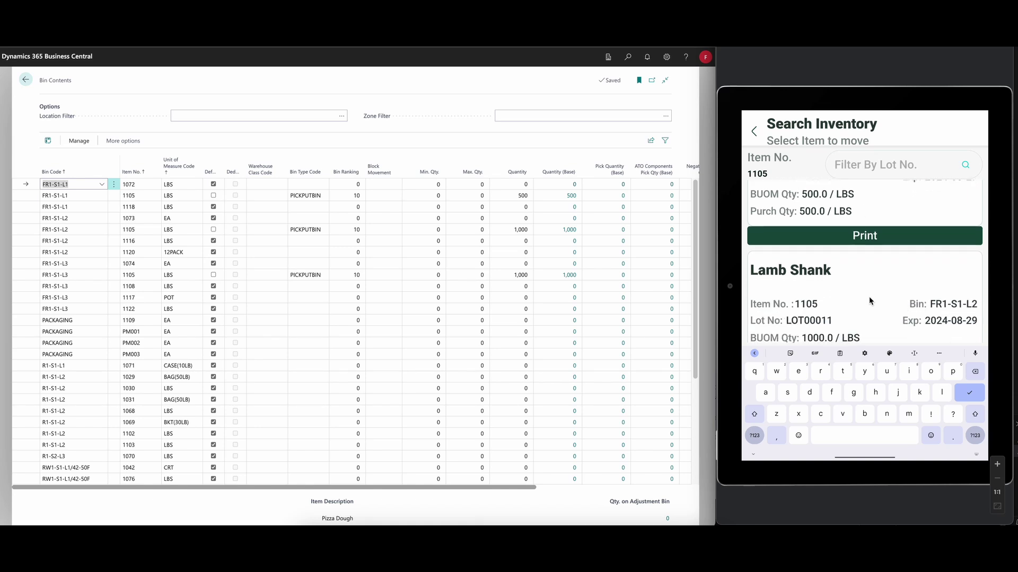
scroll(870, 297, down, 2)
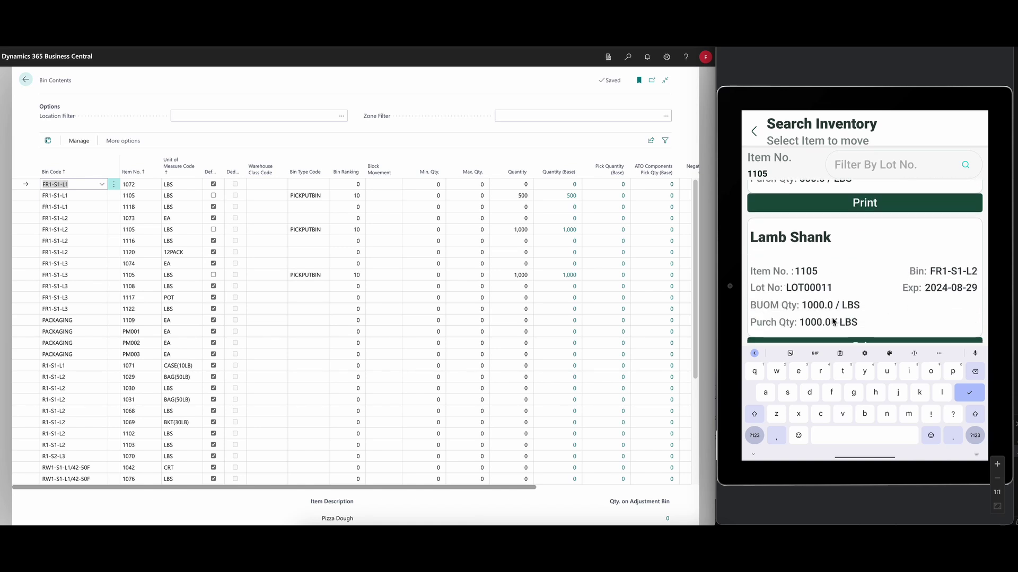
drag(843, 315, 831, 236)
scroll(853, 316, down, 2)
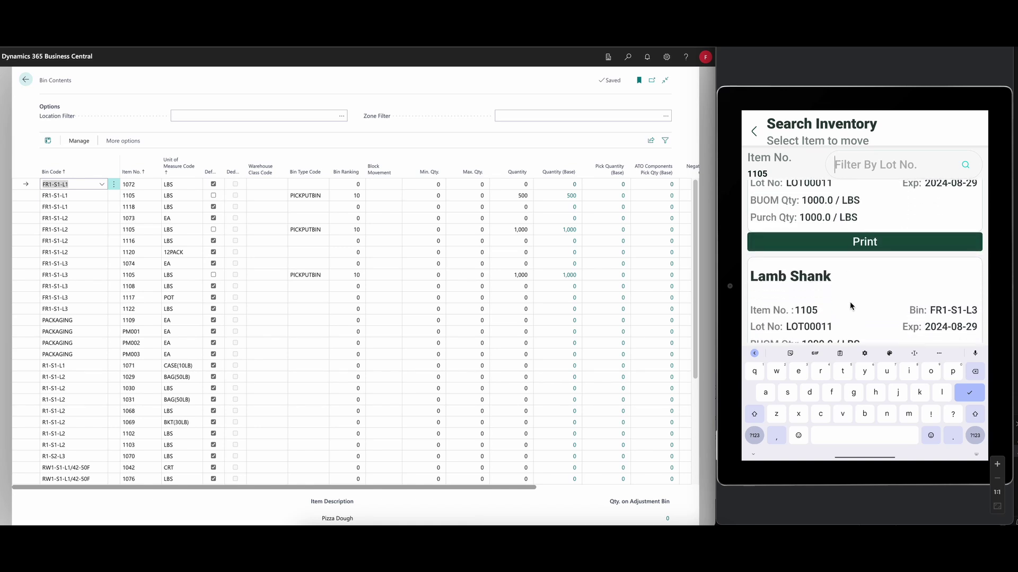
scroll(850, 302, down, 2)
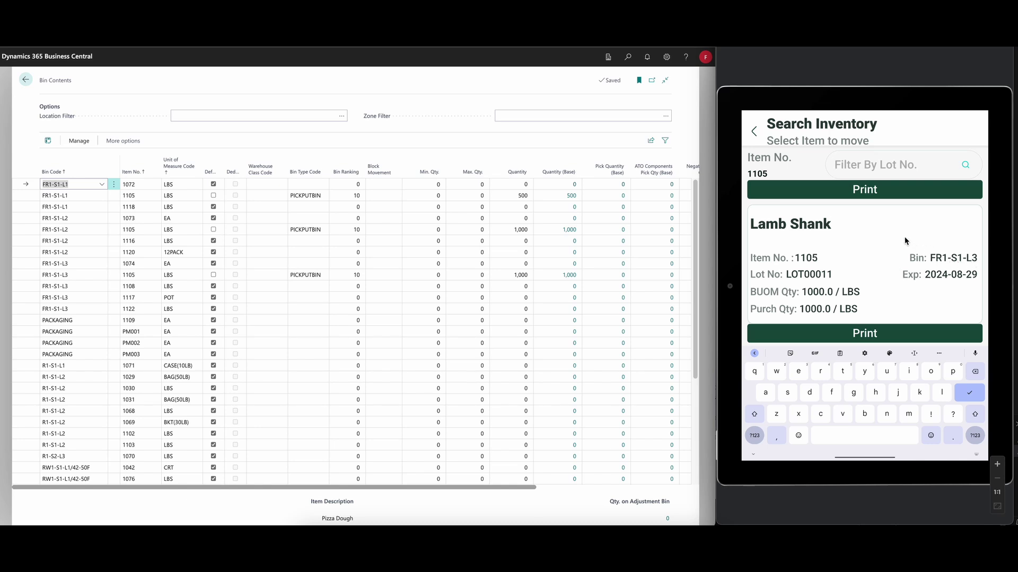
scroll(904, 237, down, 3)
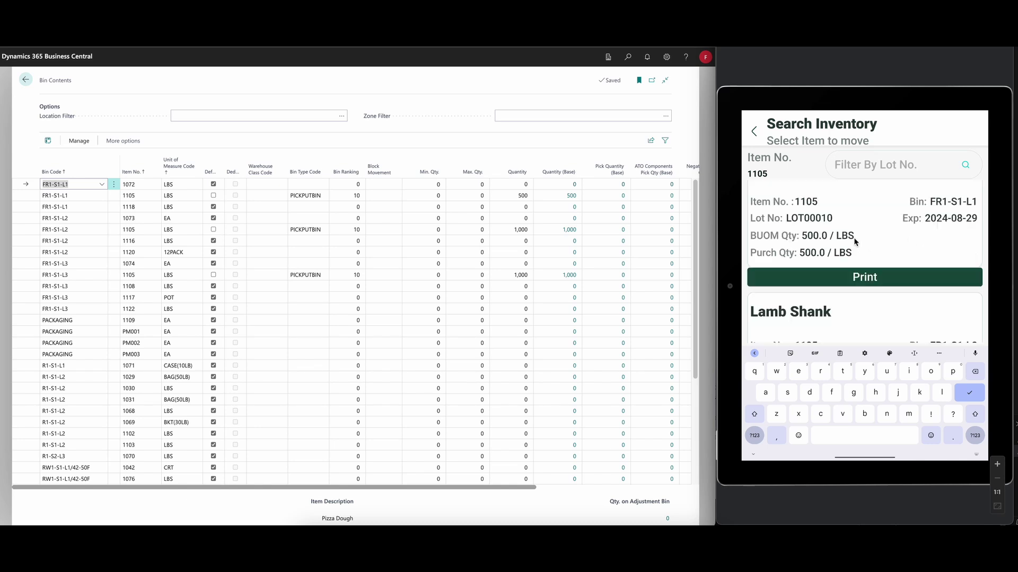
click(753, 132)
click(753, 130)
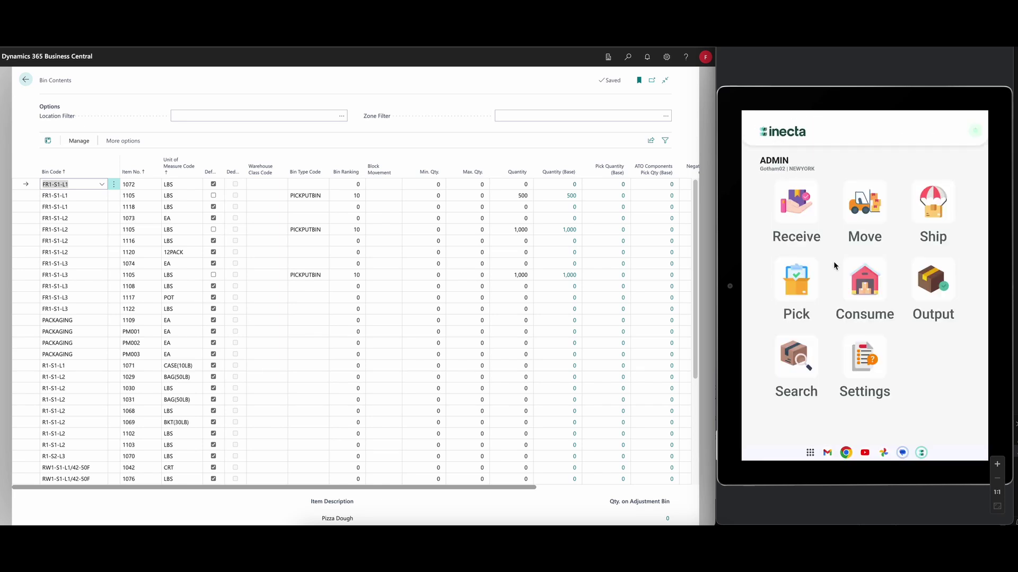